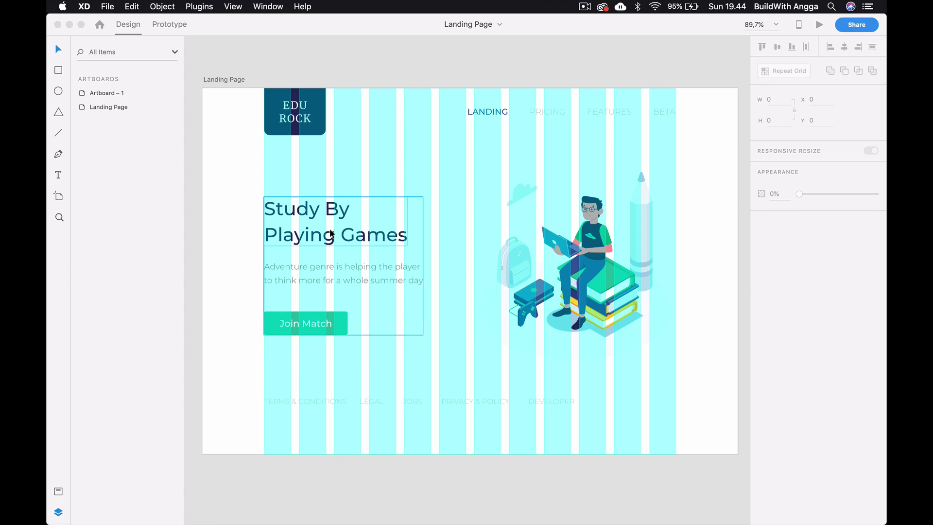
Select and copy the 'Study By Playing Games' heading text from the XD Landing Page mockup.
double_click(331, 233)
double_click(311, 236)
key("super+c")
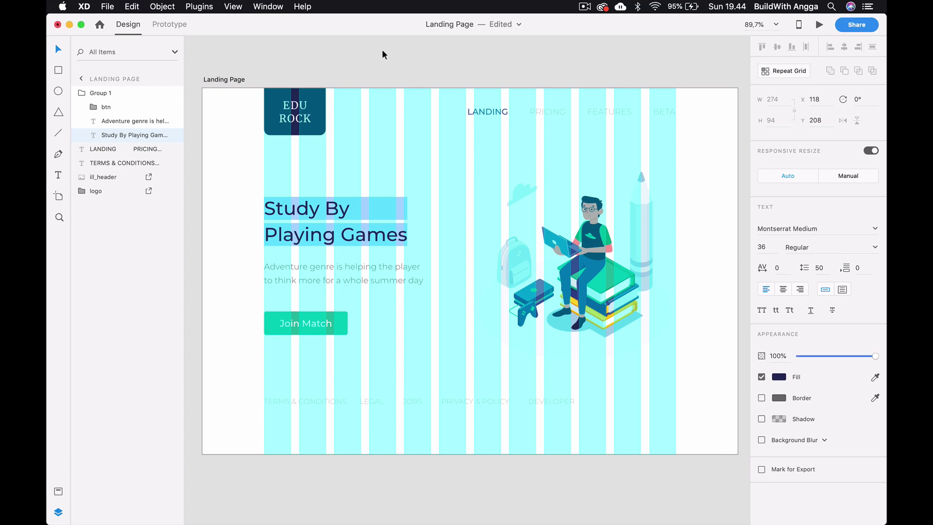
key("Escape")
In the EduRock Webflow designer, add a Div Block inside Column 1.
left_click(400, 516)
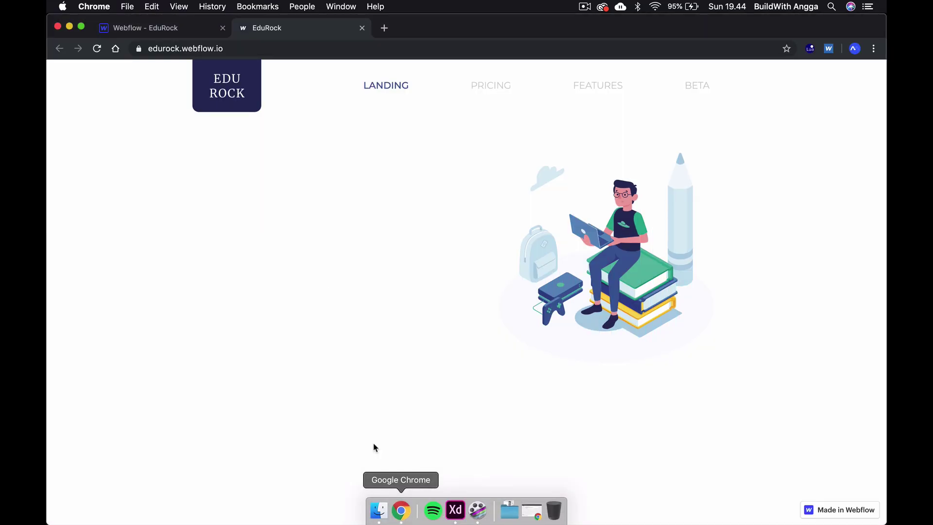
left_click(160, 28)
left_click(262, 319)
left_click(281, 202)
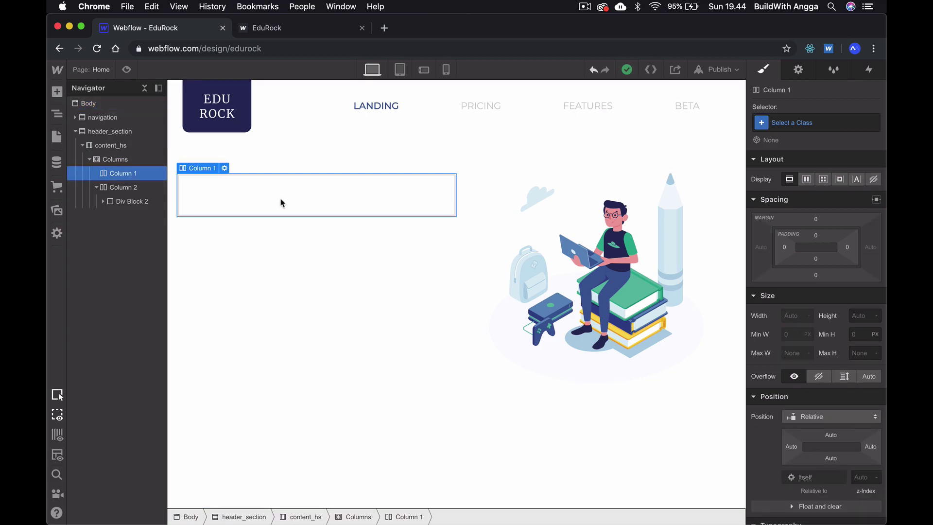
left_click(57, 91)
left_click(89, 306)
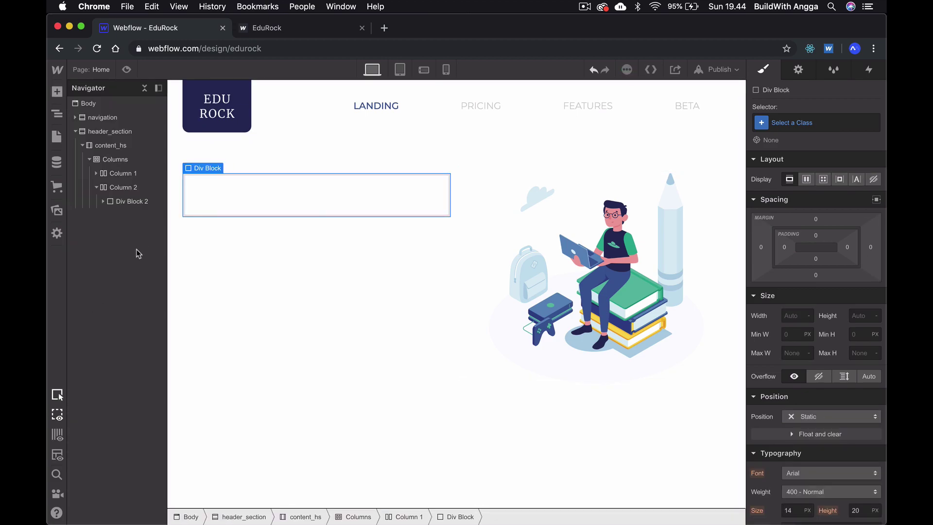
Insert a heading into the div block and paste 'Study By Playing Games' as its text.
left_click(98, 173)
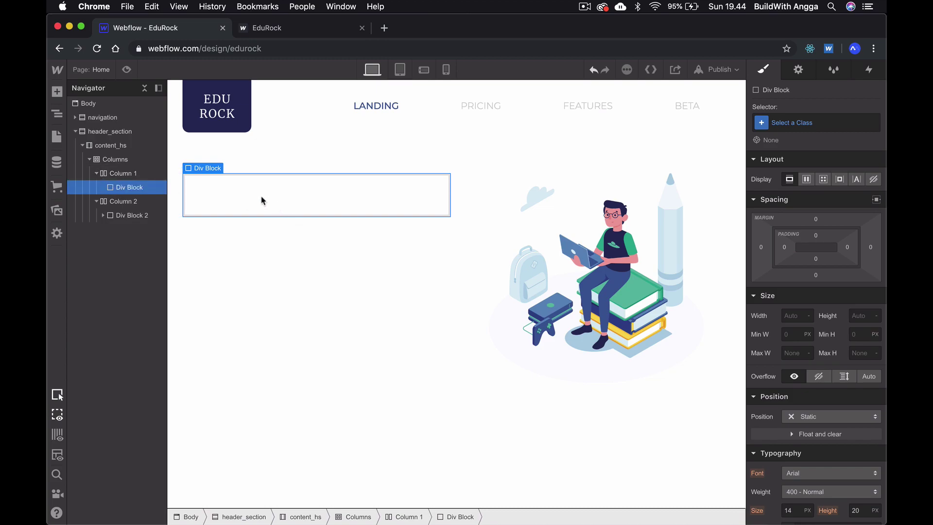
left_click(57, 91)
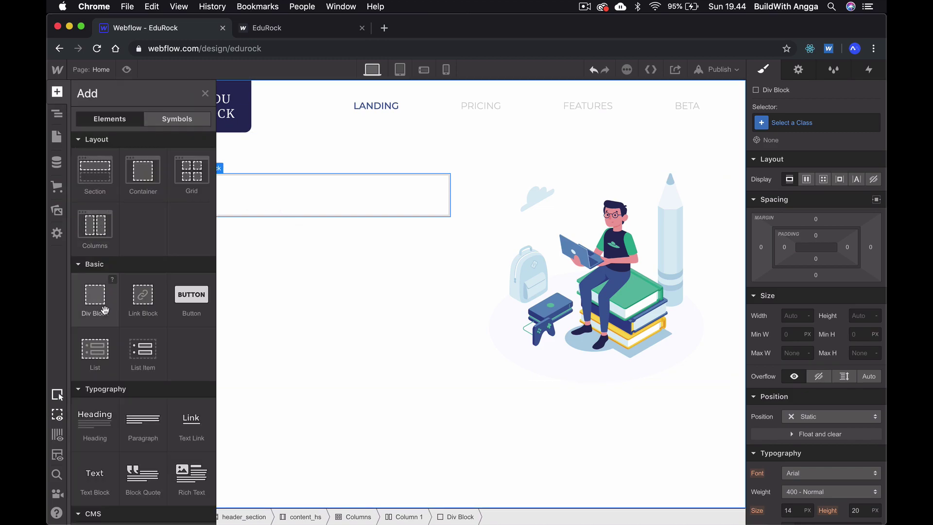
scroll(105, 312, "down", 5)
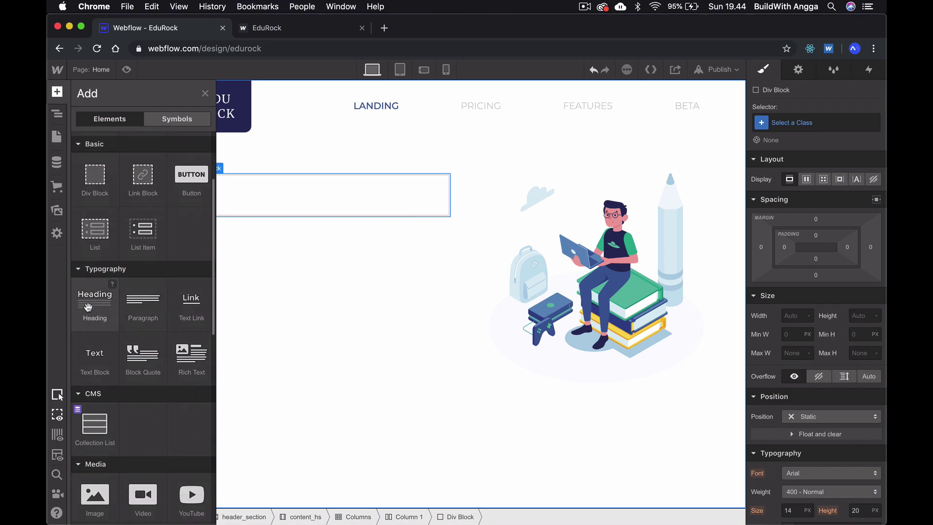
left_click(88, 307)
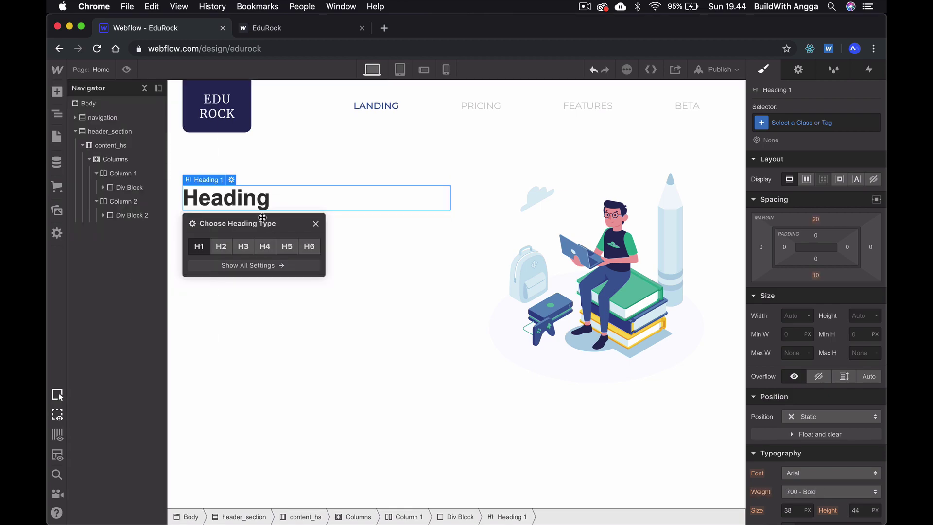
double_click(246, 197)
double_click(245, 197)
key("super+v")
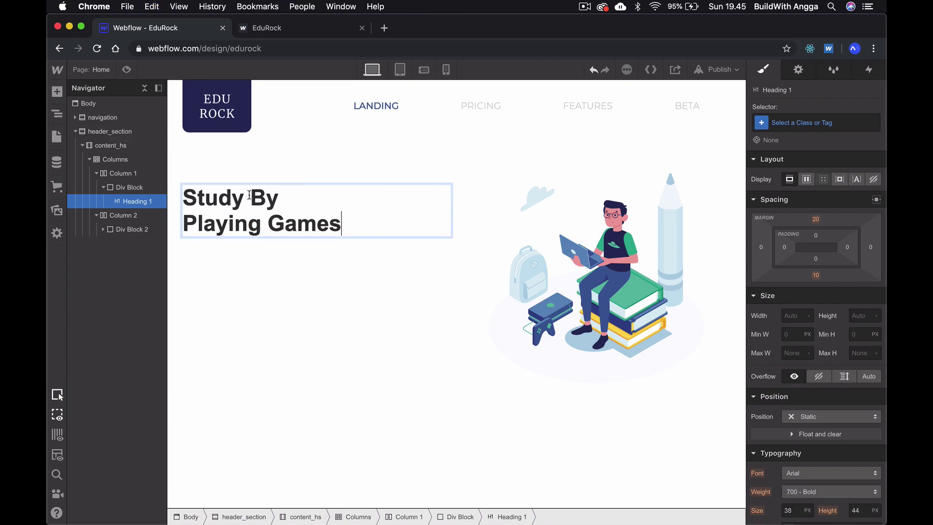
key("Escape")
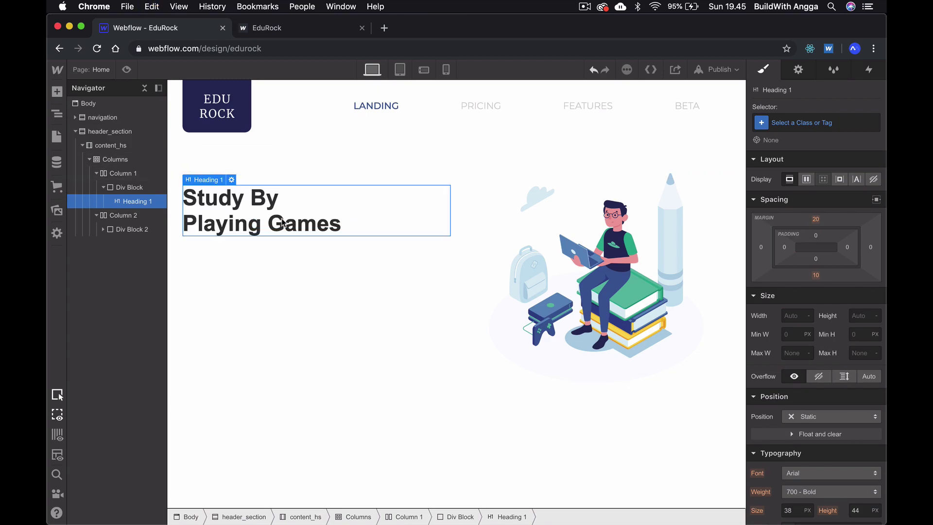
key("super+Tab")
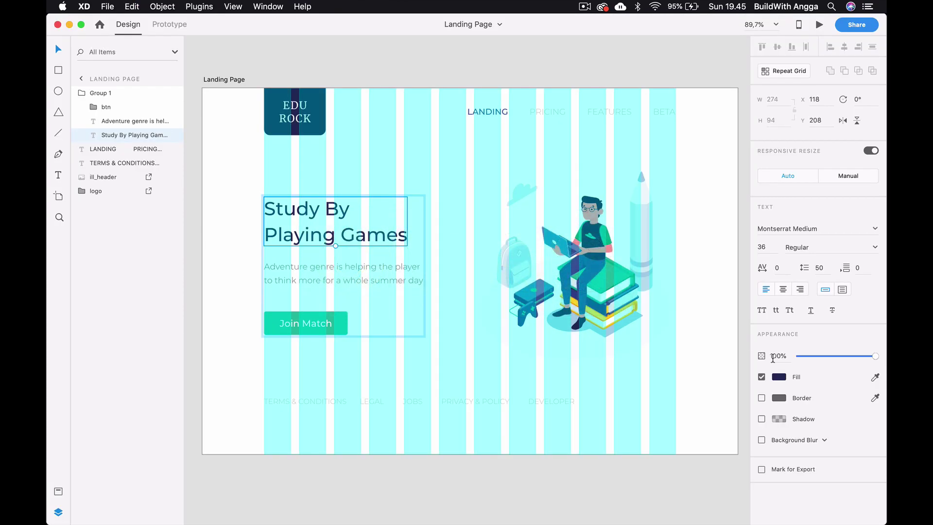
Copy the heading's #252B59 fill hex value from XD's Appearance panel.
left_click(779, 378)
left_click(774, 318)
left_click(778, 378)
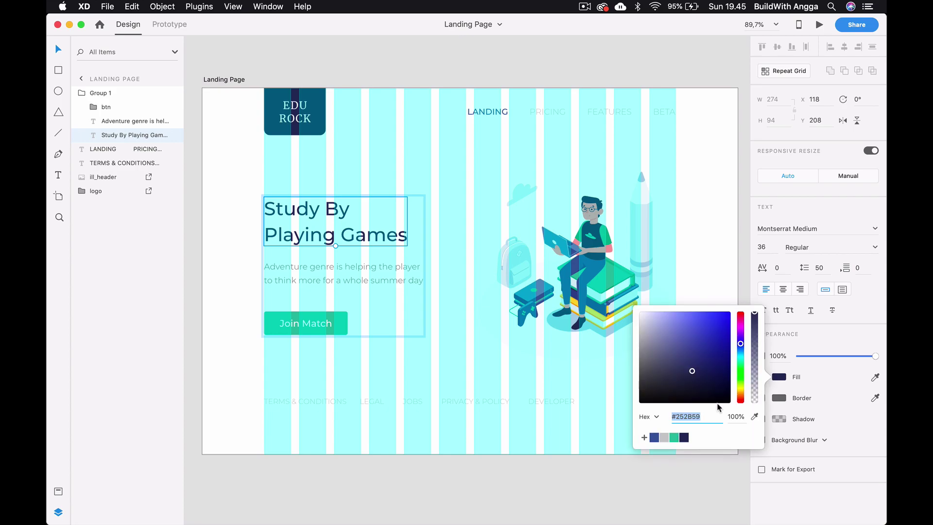
key("Escape")
Style the heading as Montserrat 500 - Medium in colour #252B59.
key("super+Tab")
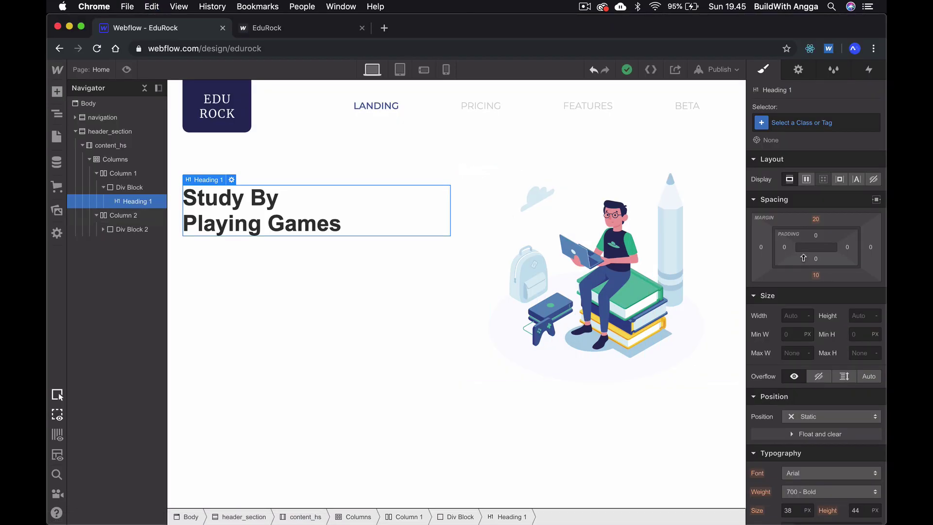
scroll(796, 336, "down", 5)
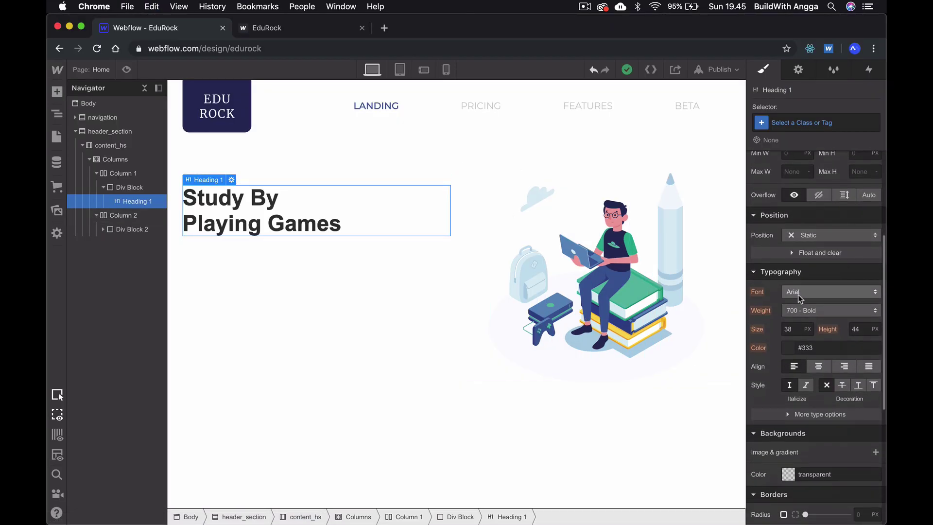
left_click(798, 295)
left_click(811, 319)
left_click(824, 309)
left_click(812, 282)
scroll(811, 279, "down", 3)
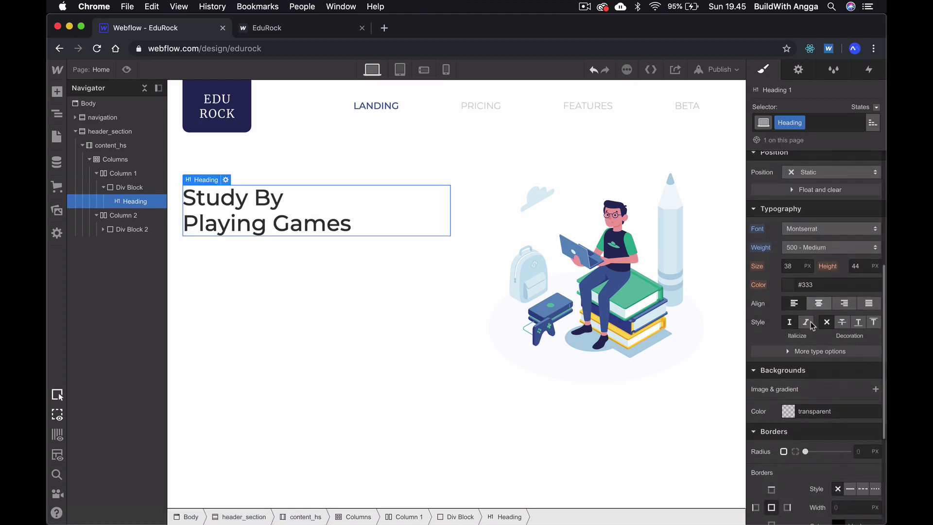
left_click(811, 284)
type("#252B59")
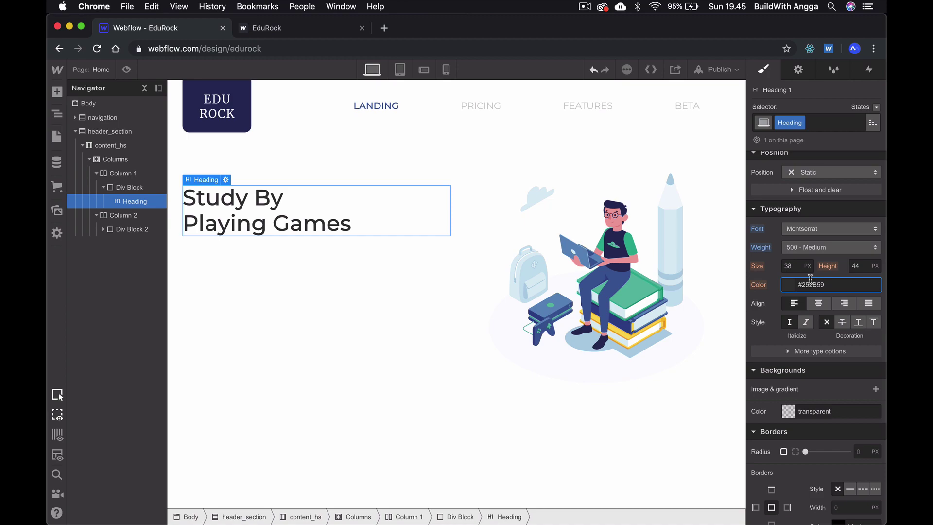
left_click(440, 421)
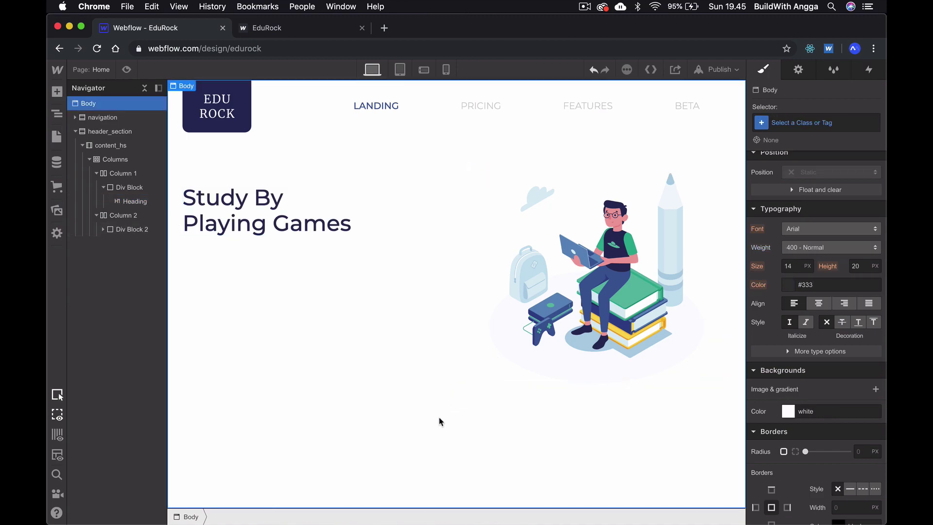
Add a placeholder Paragraph to the div block below the heading.
left_click(190, 194)
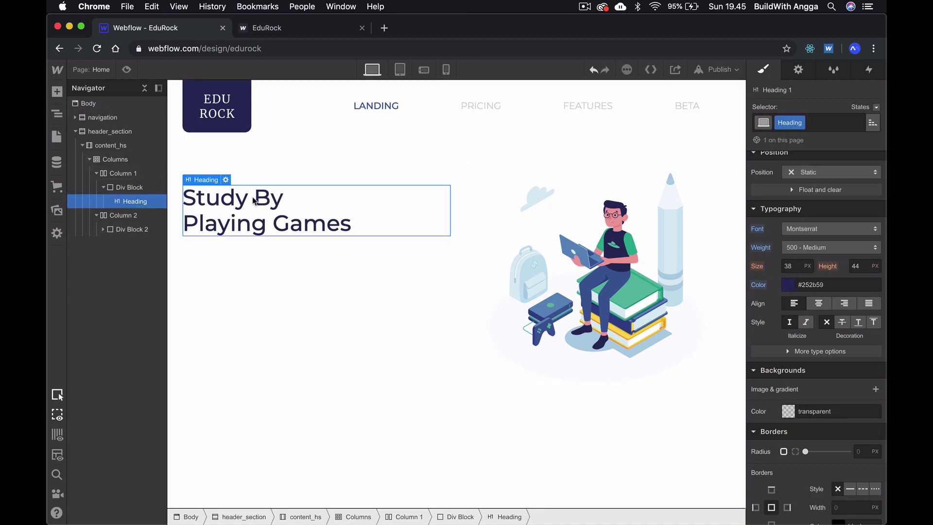
left_click(115, 189)
left_click(57, 92)
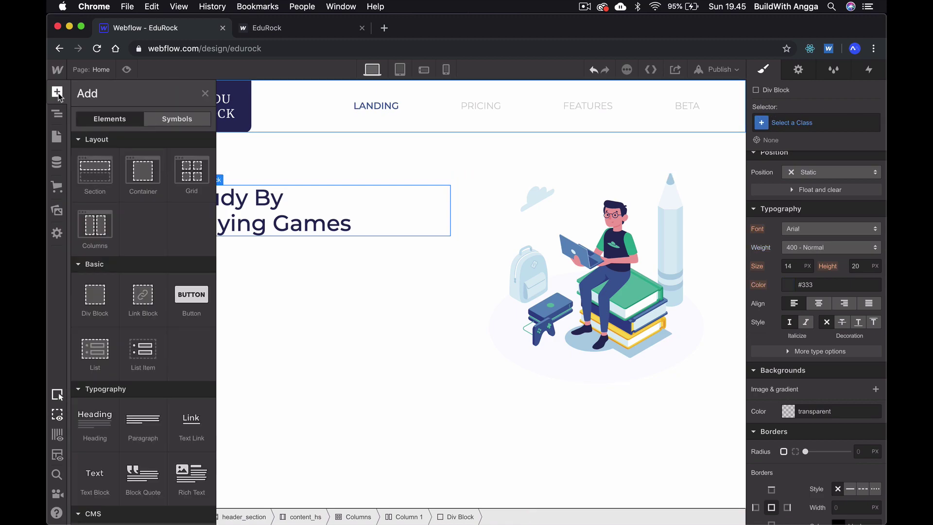
scroll(131, 336, "down", 3)
left_click(141, 375)
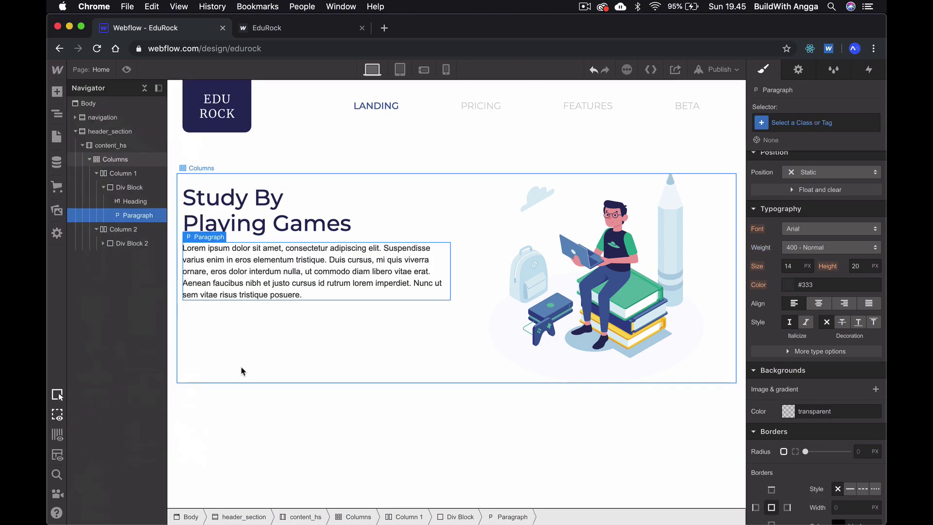
key("super+Tab")
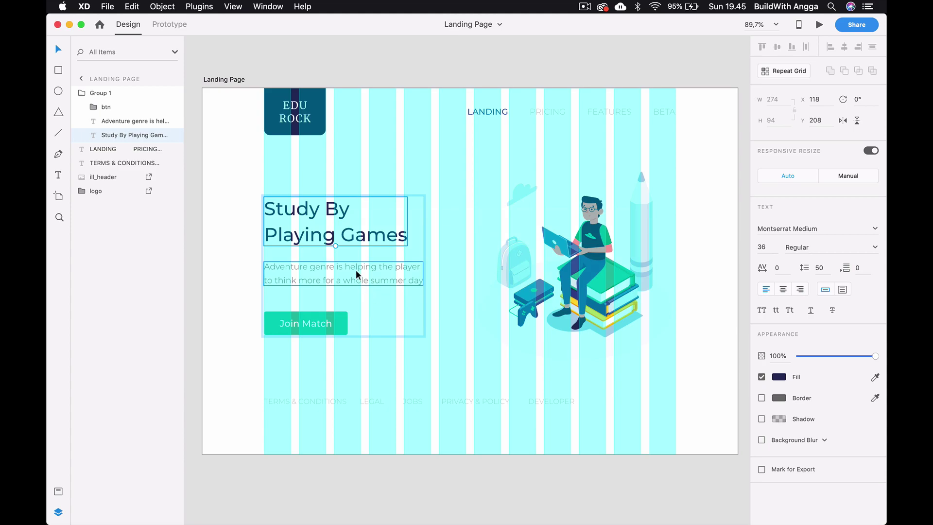
Copy the mockup's Adventure genre paragraph text and read its #7C7C7C fill colour.
left_click(355, 271)
double_click(356, 271)
key("super+a")
key("super+c")
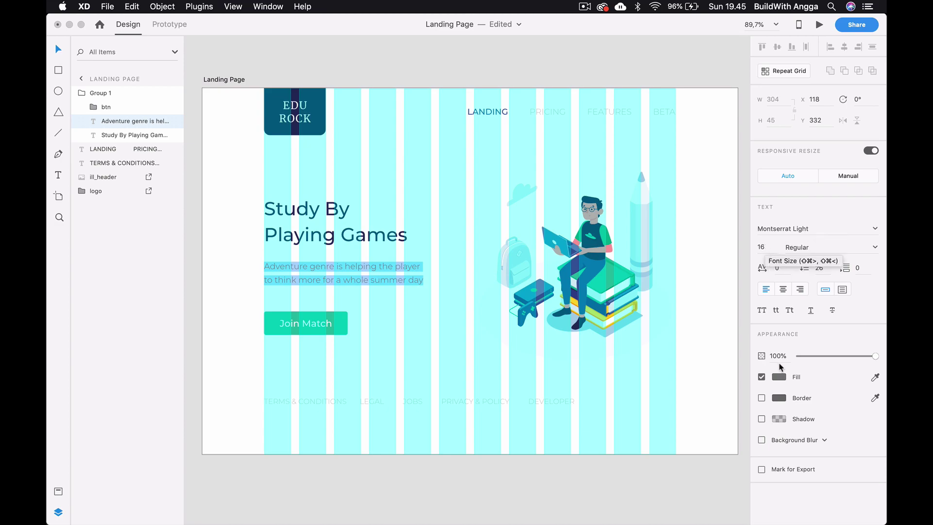
left_click(779, 378)
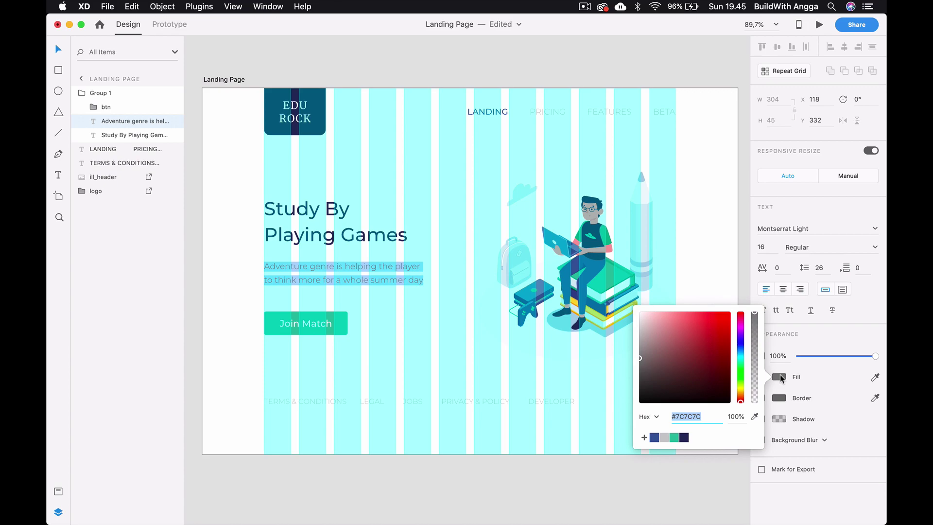
key("Escape")
key("Escape")
key("super+Tab")
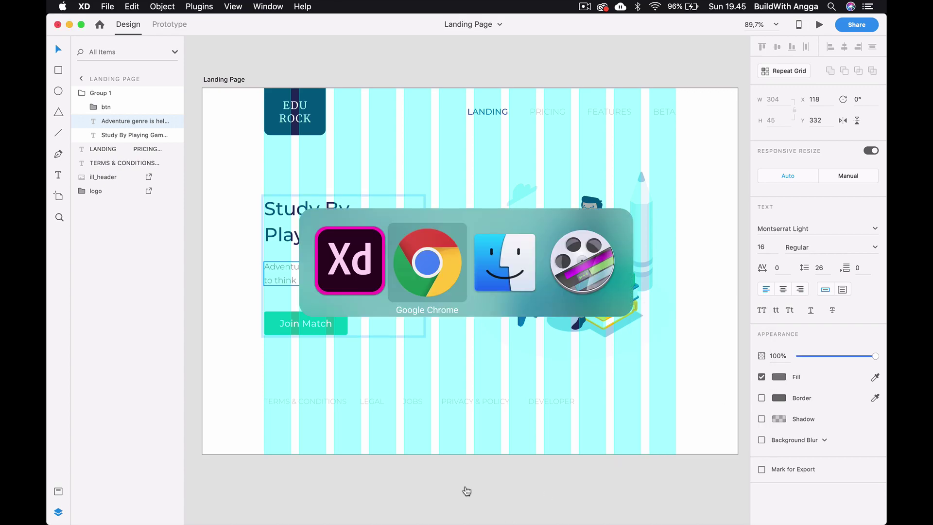
Replace the placeholder with the Adventure genre sentence, sized 16 px in grey #7c7c7c.
triple_click(359, 283)
key("super+v")
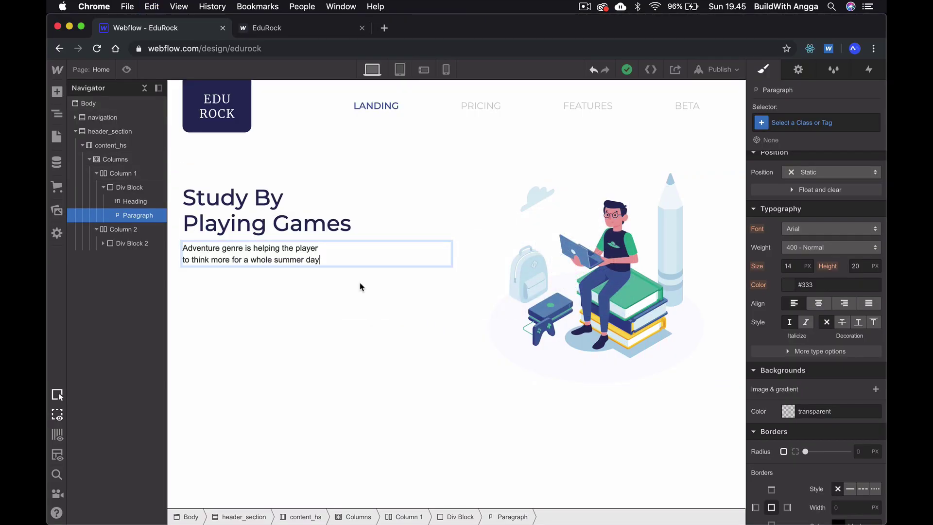
left_click(793, 267)
type("16")
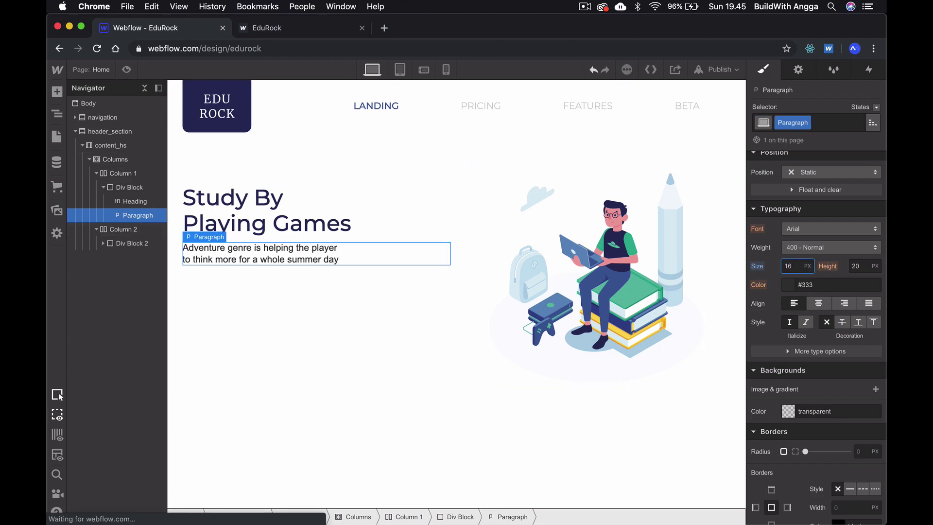
left_click(811, 288)
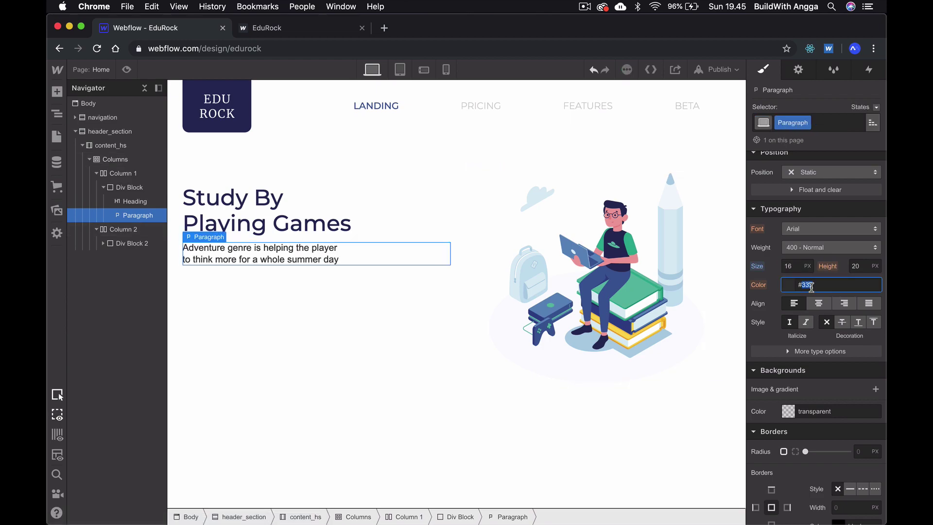
type("7c7c7c")
key("Return")
Set the paragraph font to Montserrat at 300 - Light weight.
left_click(827, 228)
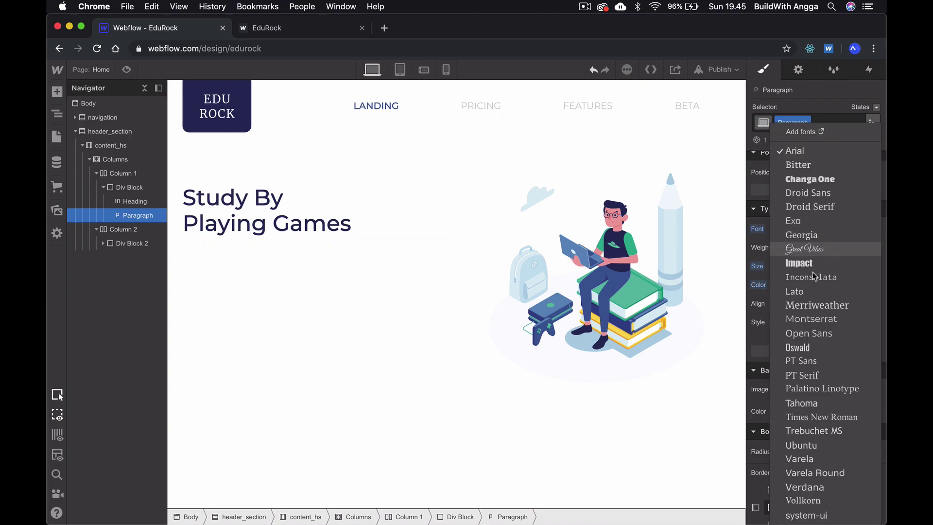
left_click(808, 317)
left_click(824, 250)
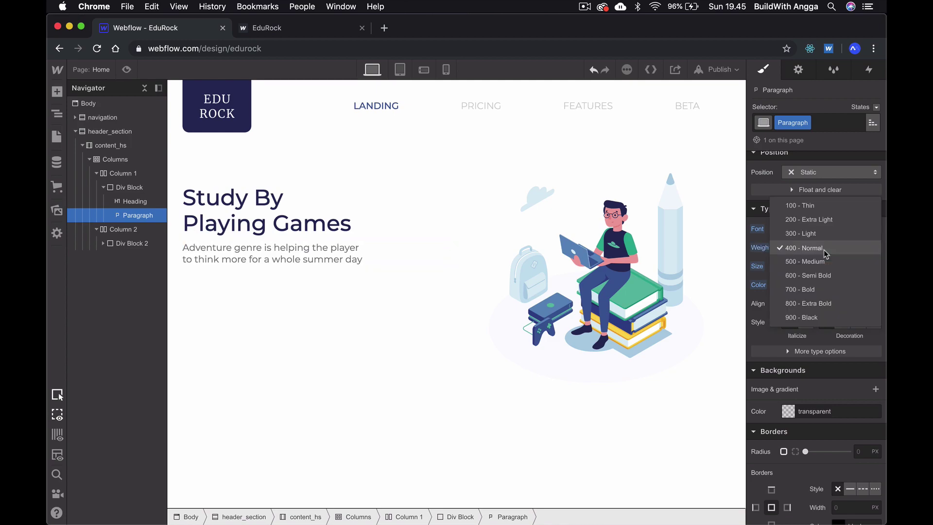
left_click(821, 233)
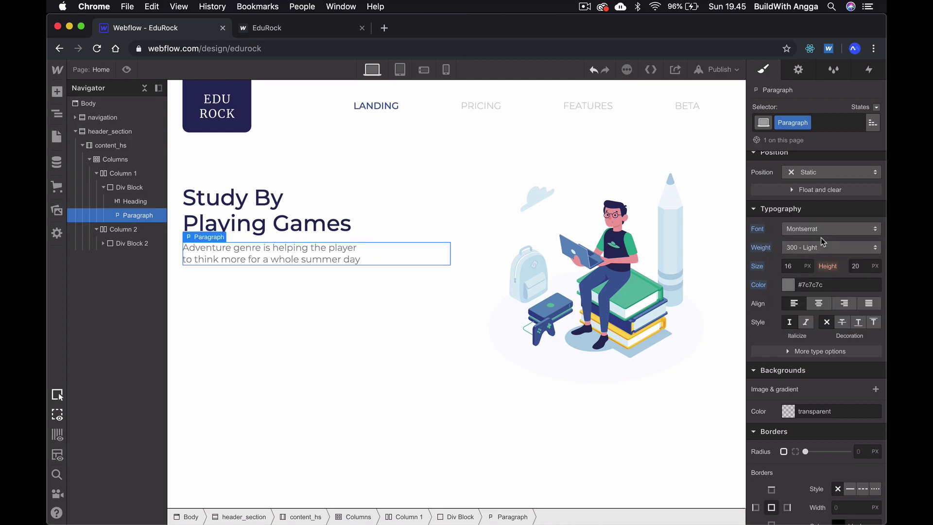
left_click(550, 407)
key("super+Tab")
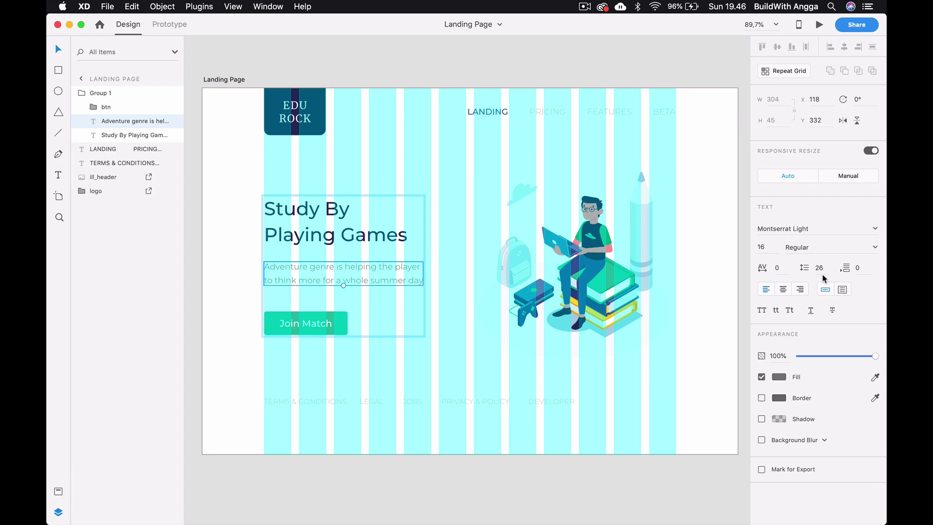
Set the paragraph's line height to 26 px to match the mockup's 26 line spacing.
key("super+Tab")
left_click(869, 263)
type("26")
key("Return")
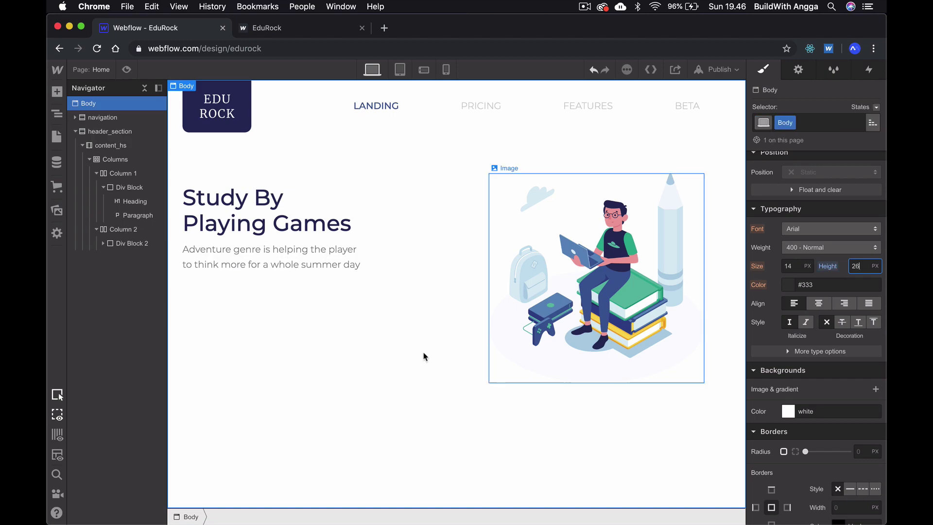
key("super+Tab")
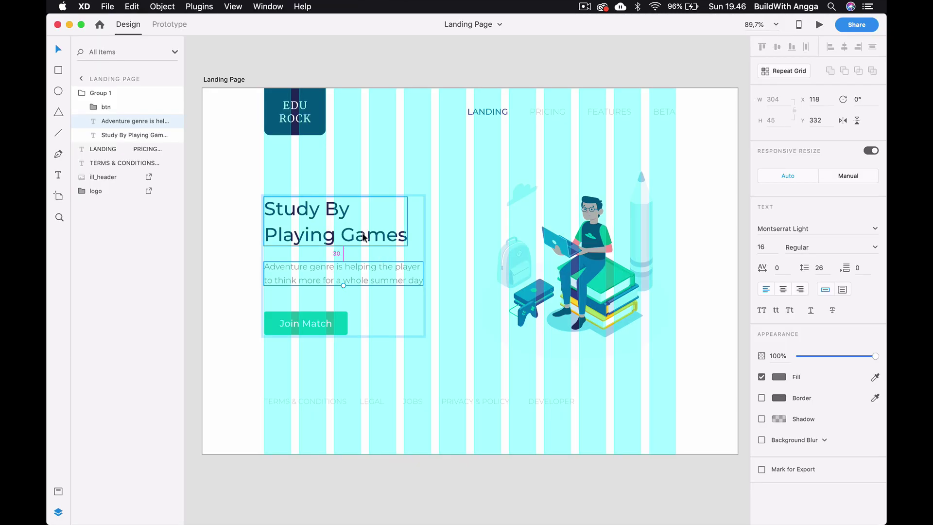
key("super+Tab")
Give the Study By Playing Games heading a 30 px bottom margin.
left_click(308, 223)
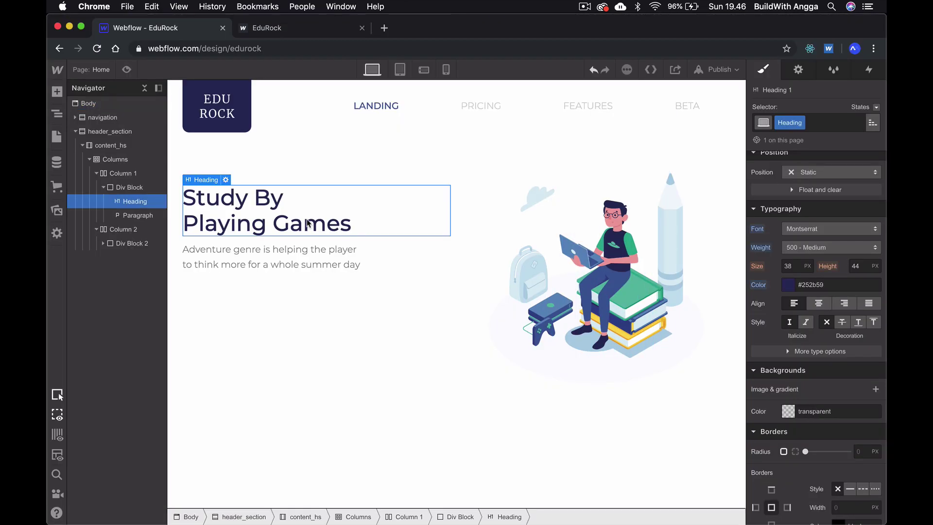
scroll(850, 225, "up", 5)
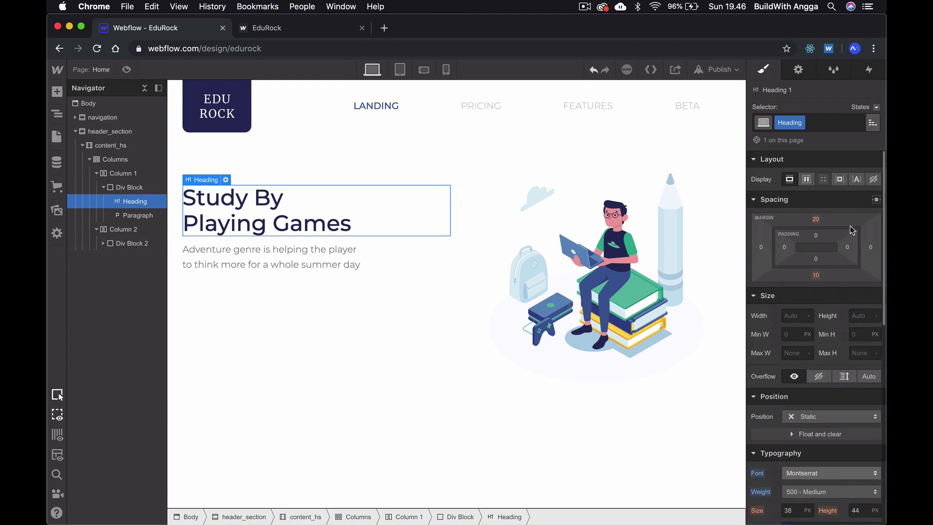
left_click(817, 275)
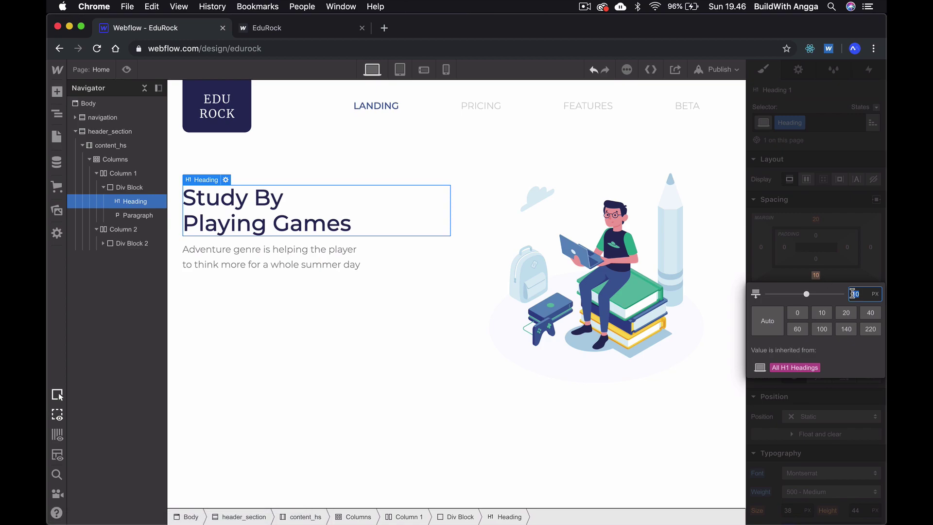
key("Return")
left_click(461, 406)
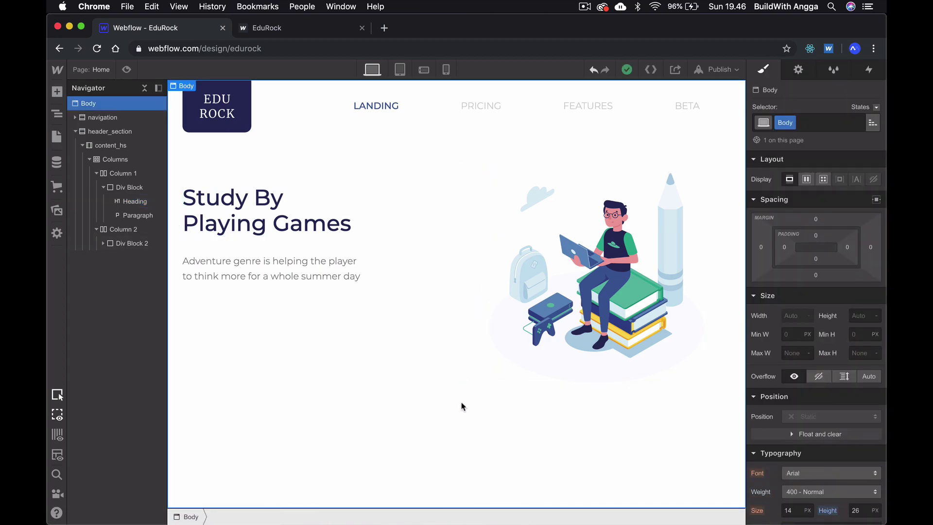
Inspect the Join Match button inside the XD mockup's hero content group.
key("super+Tab")
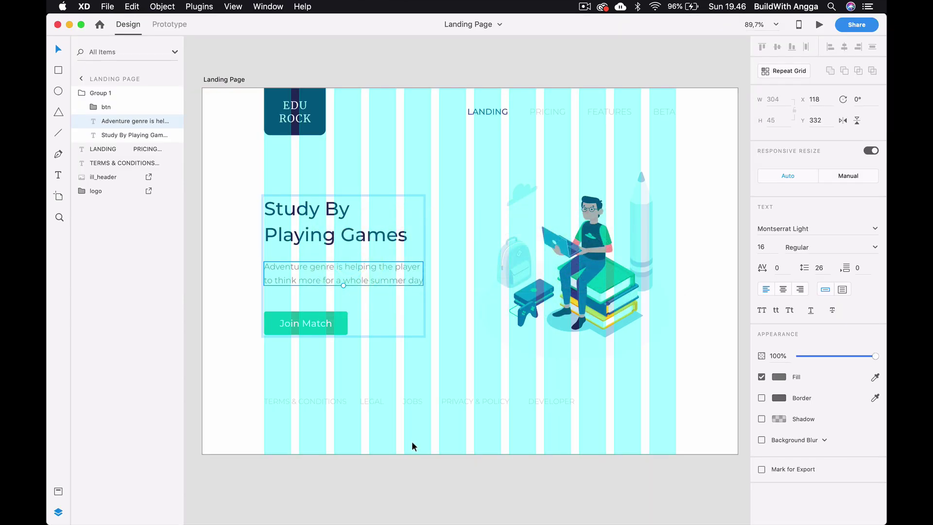
left_click(412, 441)
double_click(333, 311)
key("super+Tab")
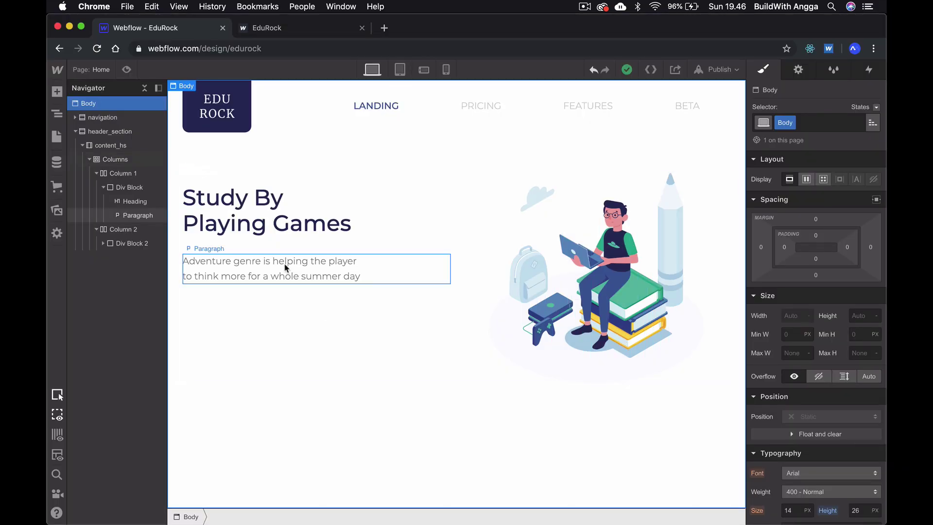
Drag a Button element below the Adventure genre paragraph.
left_click(57, 92)
scroll(143, 292, "down", 2)
left_click_drag(192, 259, 220, 329)
key("super+Tab")
Change the button label to 'Join Match' and check the mockup's Join Match text.
key("super+Tab")
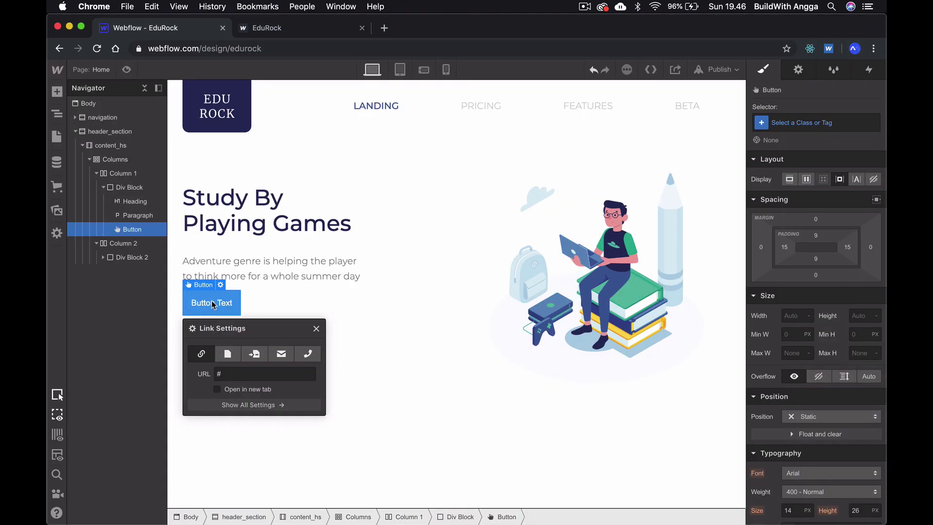
double_click(212, 301)
key("super+a")
key("super+Tab")
key("super+Tab")
type("Join Match")
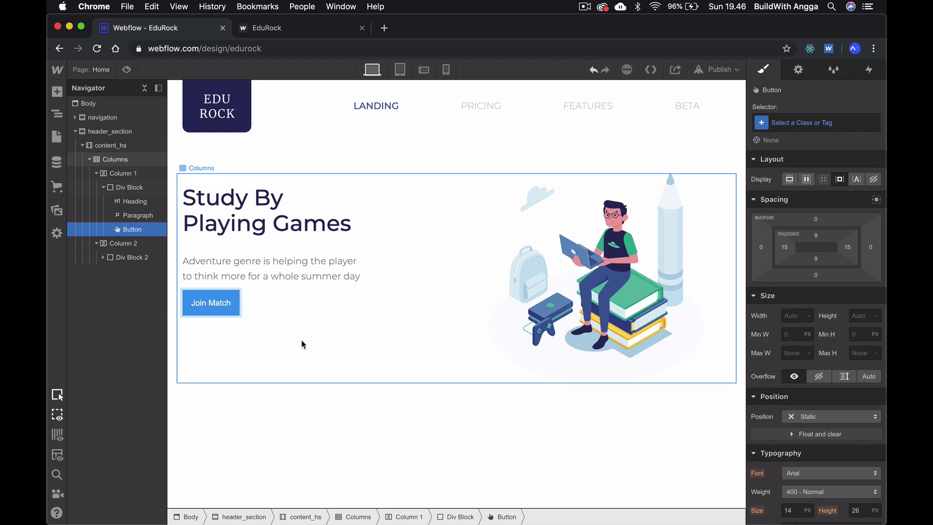
left_click(303, 350)
key("super+Tab")
double_click(316, 322)
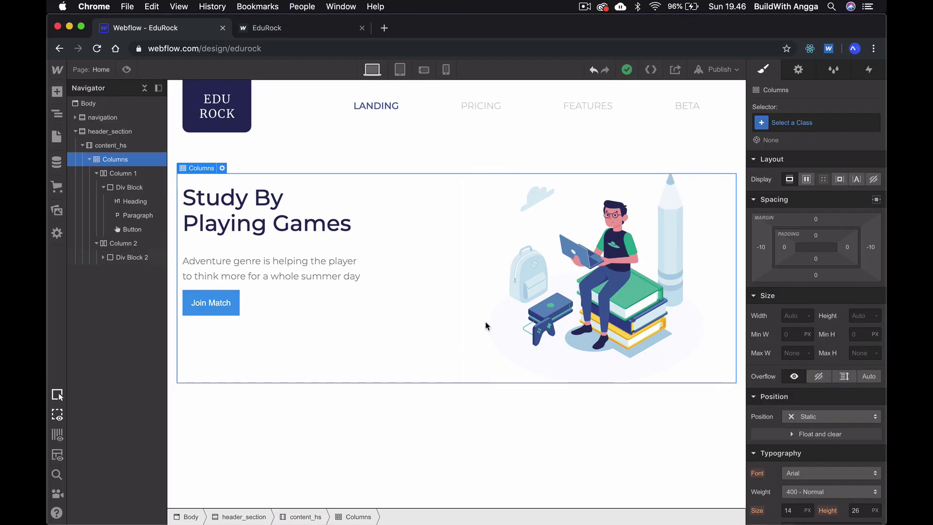
Style the Join Match button text as Montserrat 500 - Medium at 18 px.
left_click(224, 304)
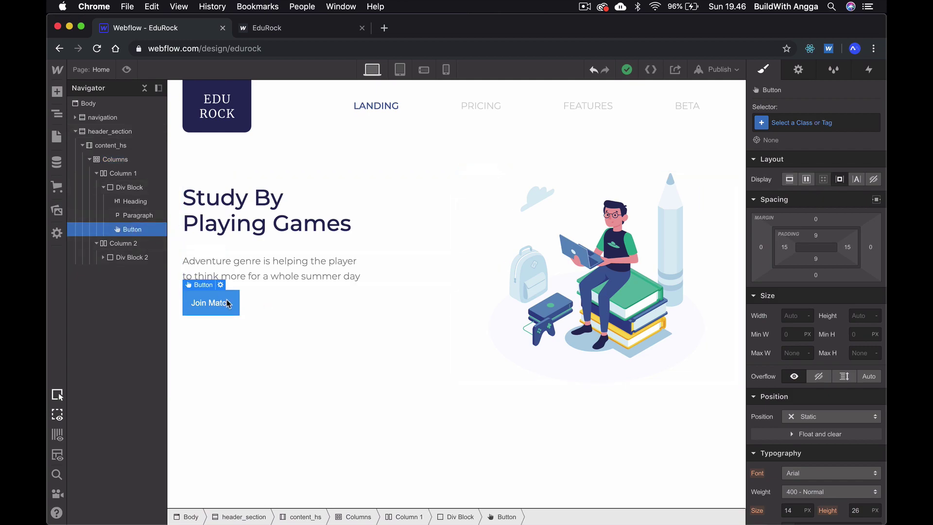
double_click(226, 303)
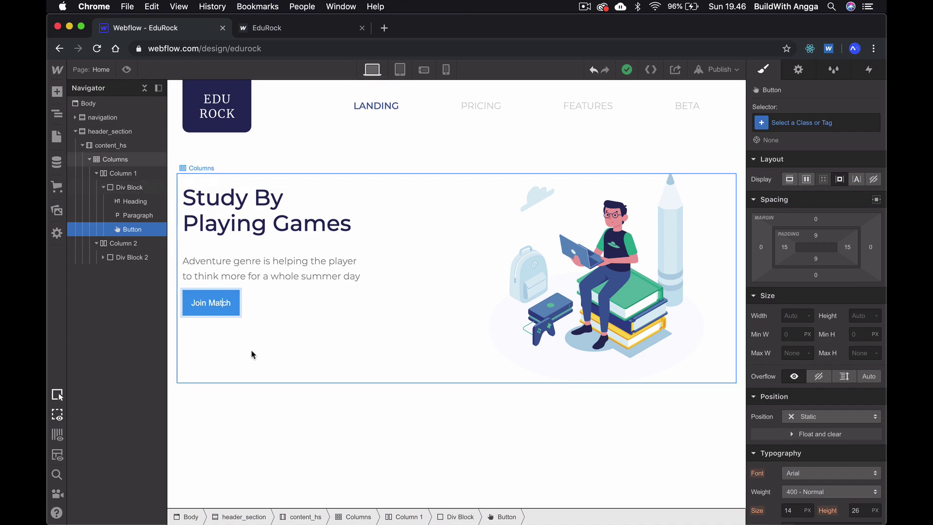
key("Escape")
scroll(809, 346, "down", 5)
left_click(801, 247)
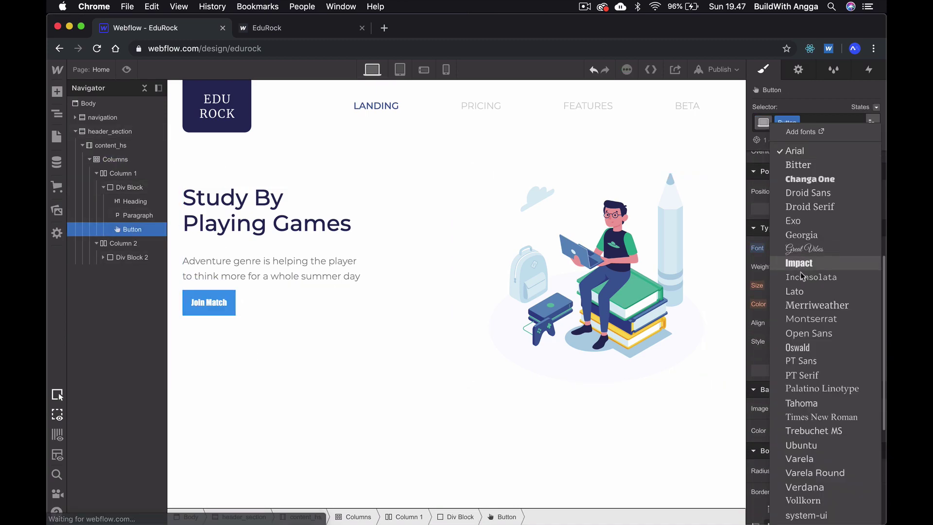
left_click(806, 314)
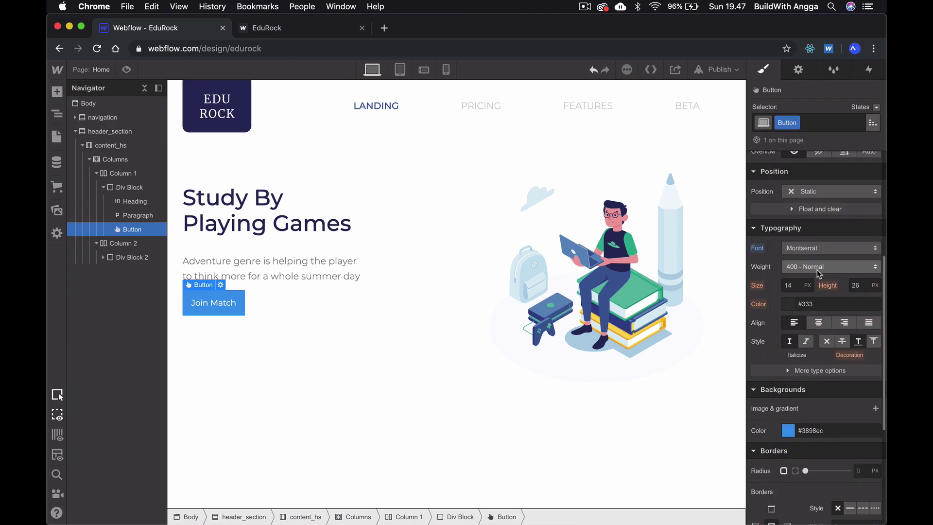
left_click(818, 267)
left_click(816, 281)
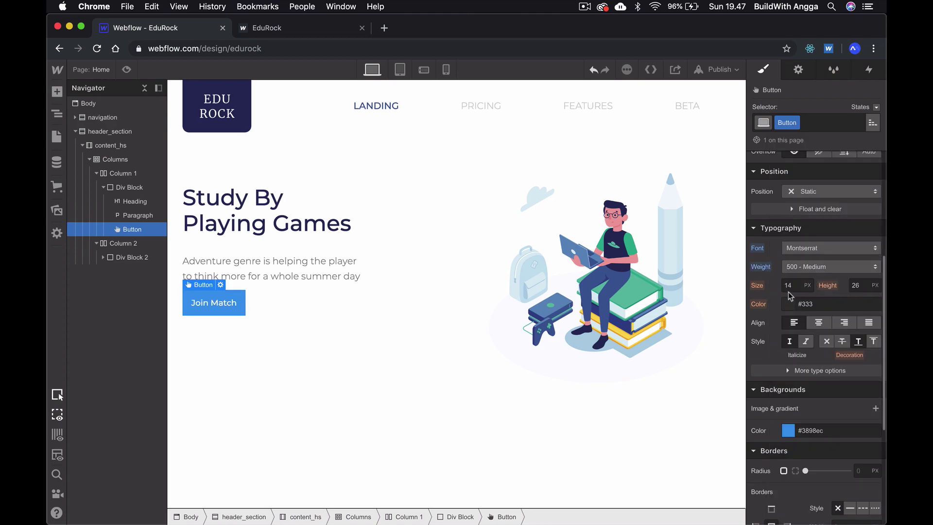
key("super+Tab")
key("super+Tab")
left_click(789, 291)
type("18")
key("Return")
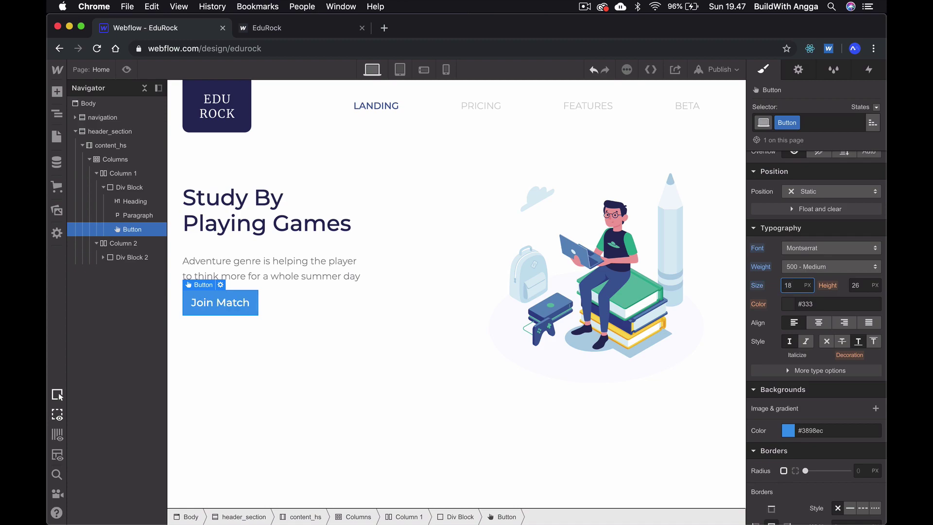
Give the button 30 px left and right padding.
key("super+Tab")
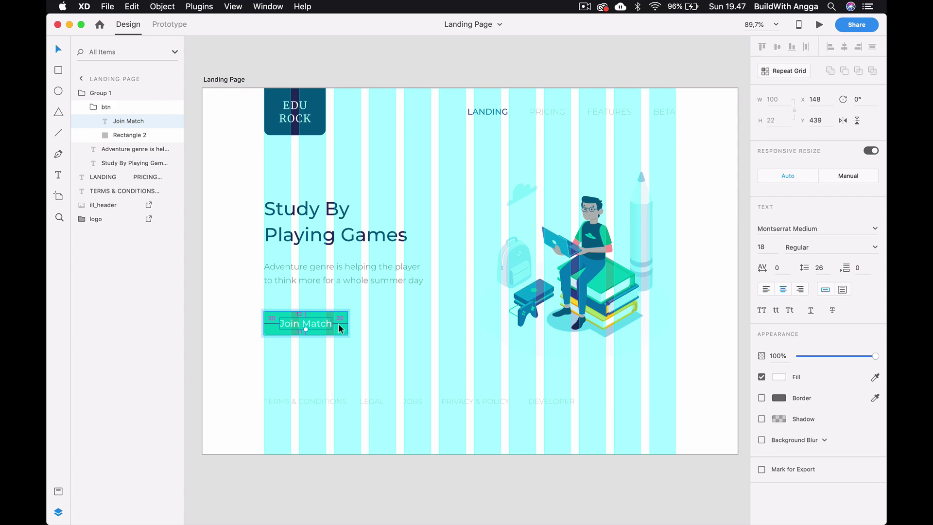
key("super+Tab")
scroll(827, 236, "up", 5)
left_click(848, 249)
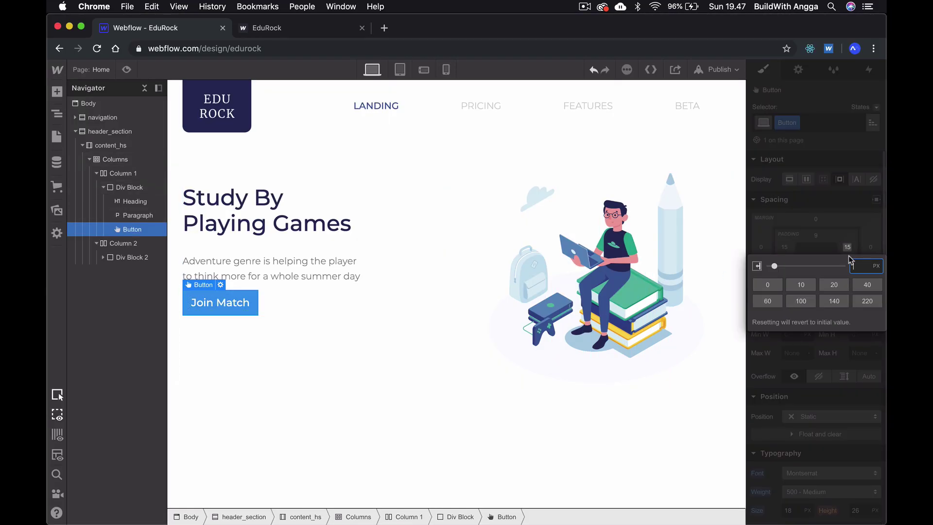
type("30")
key("Return")
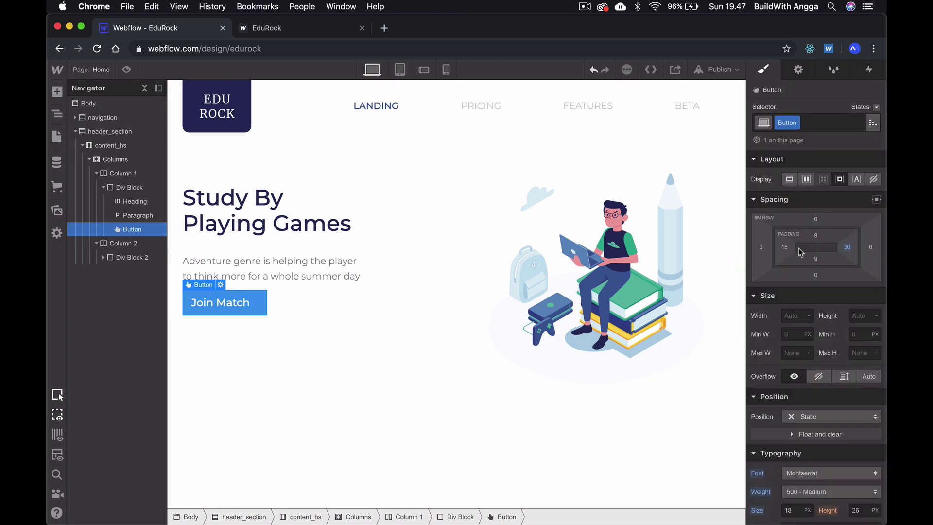
left_click(785, 246)
key("Return")
Give the button 12 px top and bottom padding.
key("super+Tab")
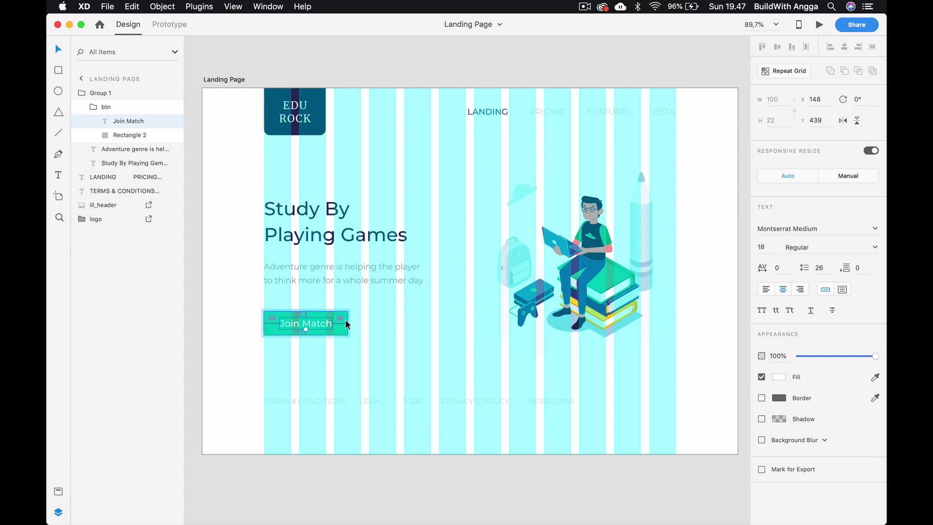
key("super+Tab")
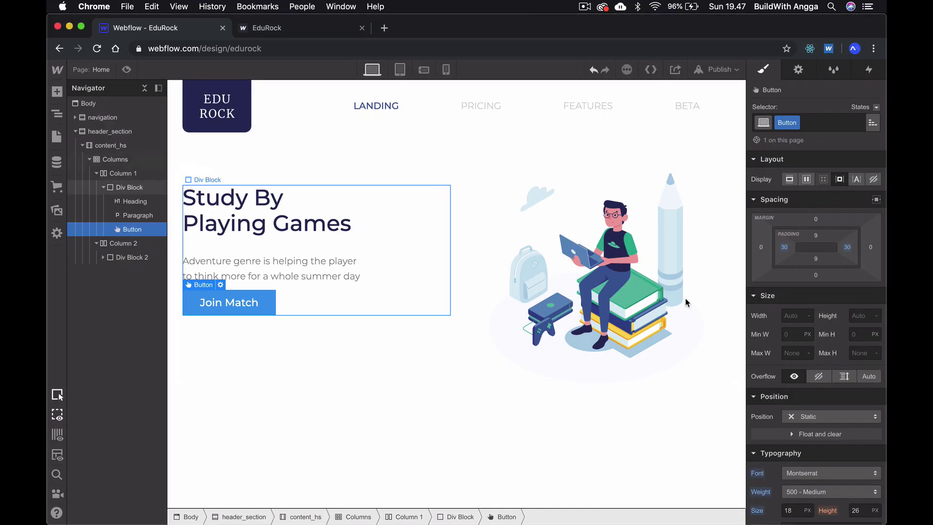
left_click(817, 234)
type("12")
key("Return")
left_click(816, 260)
type("12")
key("Return")
Copy the mockup's green fill and give the button a #59baa4 background and 4 px radius.
key("super+Tab")
left_click(346, 316)
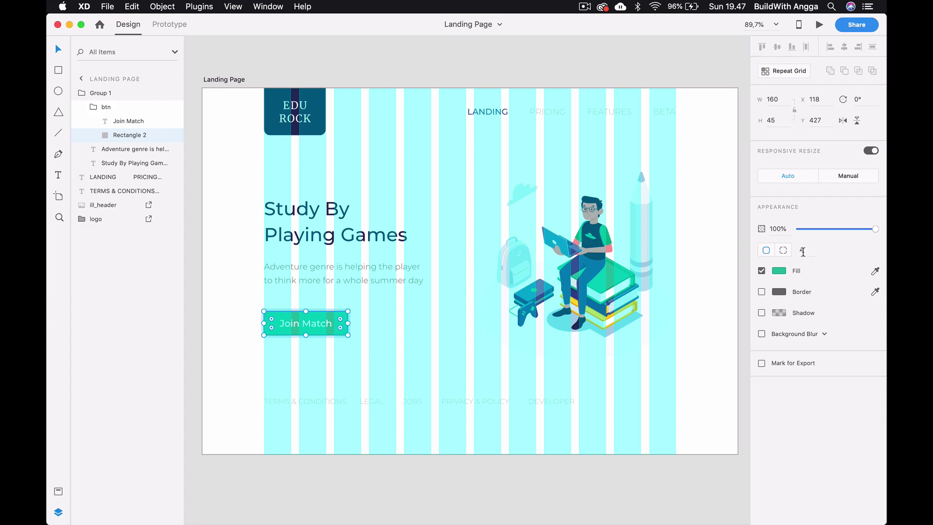
left_click(780, 271)
key("Escape")
key("super+Tab")
scroll(803, 343, "down", 9)
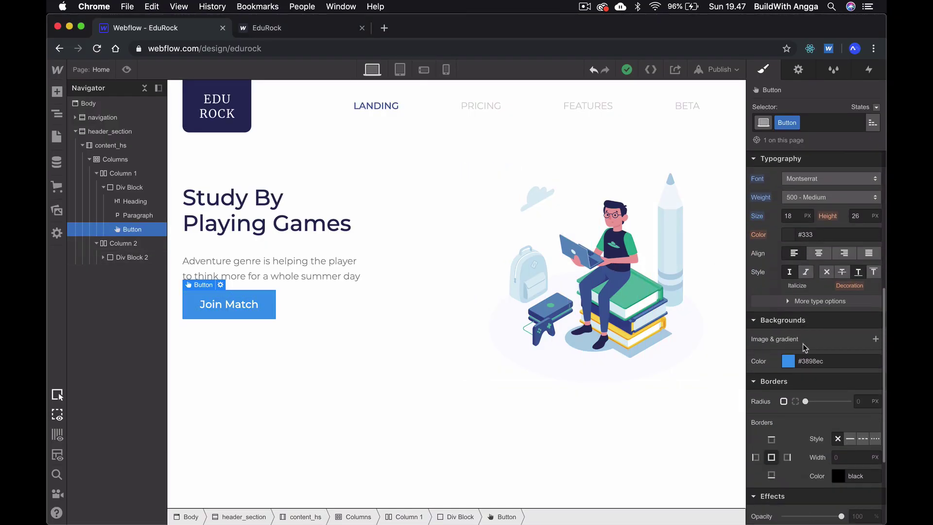
left_click(860, 311)
type("4")
left_click(811, 271)
type("#59baa4")
key("Return")
left_click(442, 401)
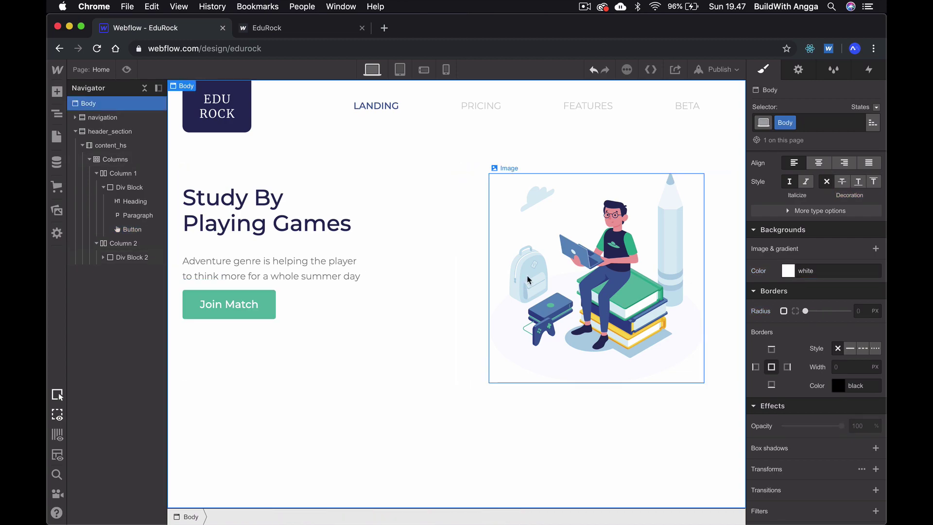
Set the Adventure genre paragraph's bottom margin to 50 px.
left_click(298, 281)
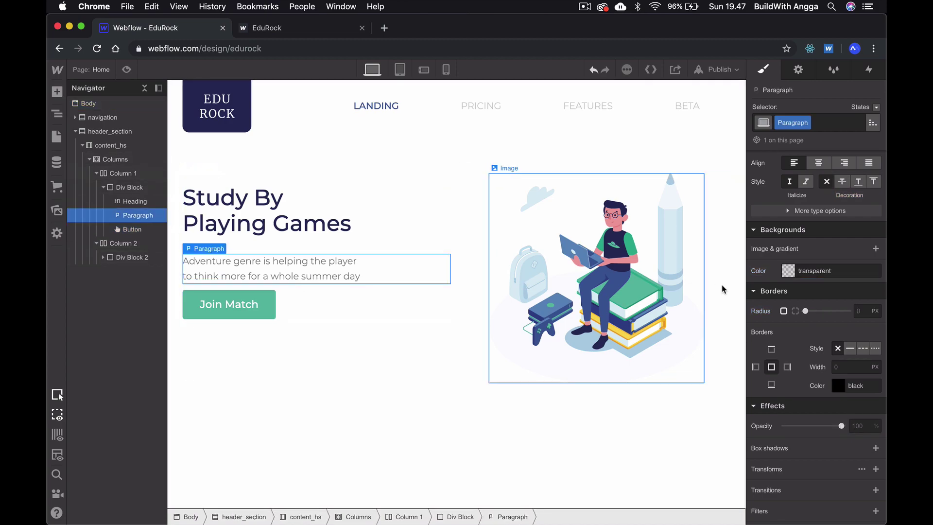
scroll(826, 268, "up", 10)
left_click_drag(815, 275, 815, 279)
left_click(816, 281)
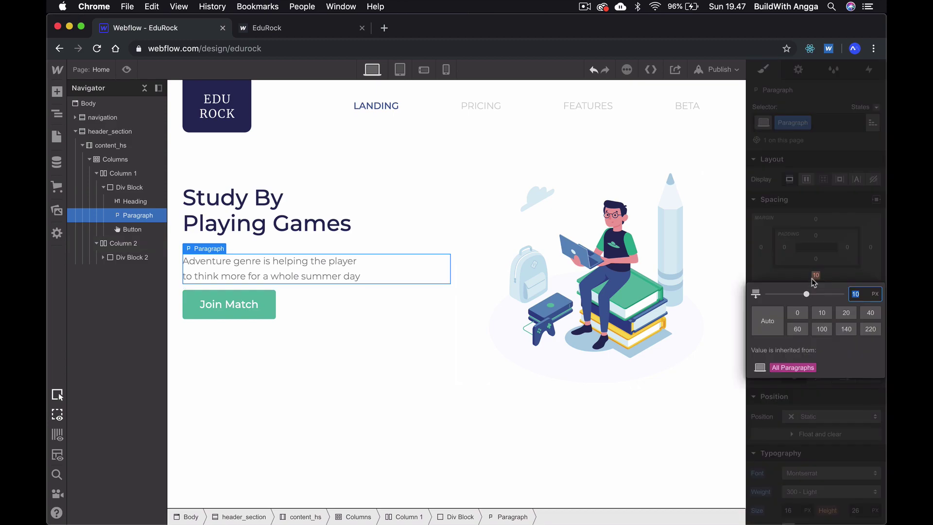
type("50")
key("Return")
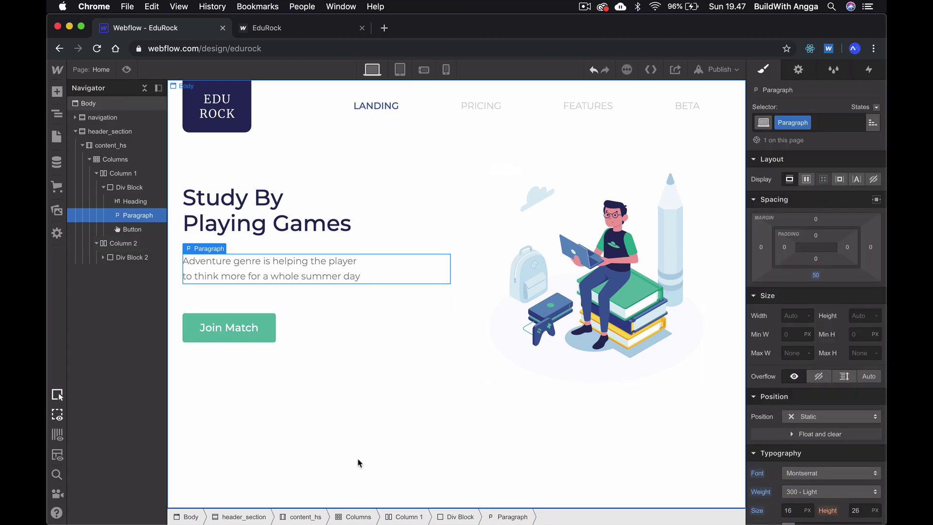
Publish the site to edurock.webflow.io and reload the live page to see the new hero.
left_click(358, 463)
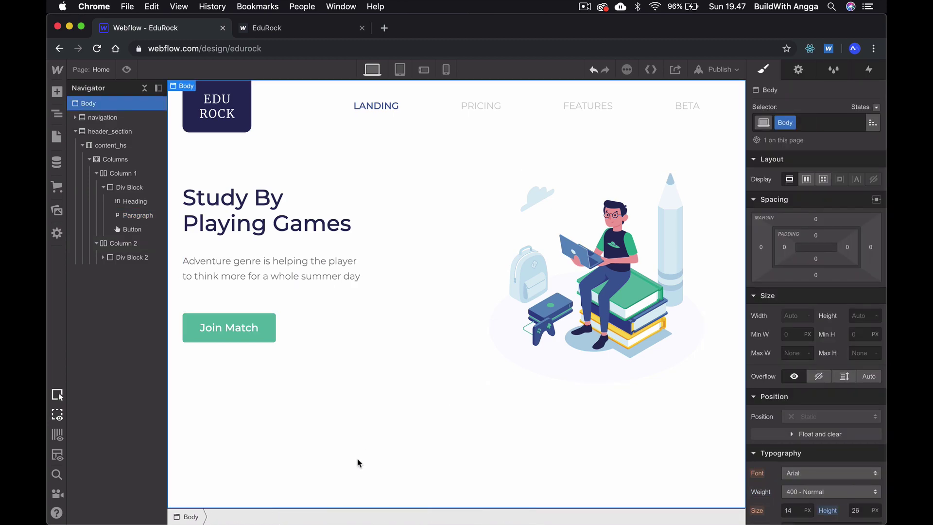
left_click(718, 70)
left_click(621, 187)
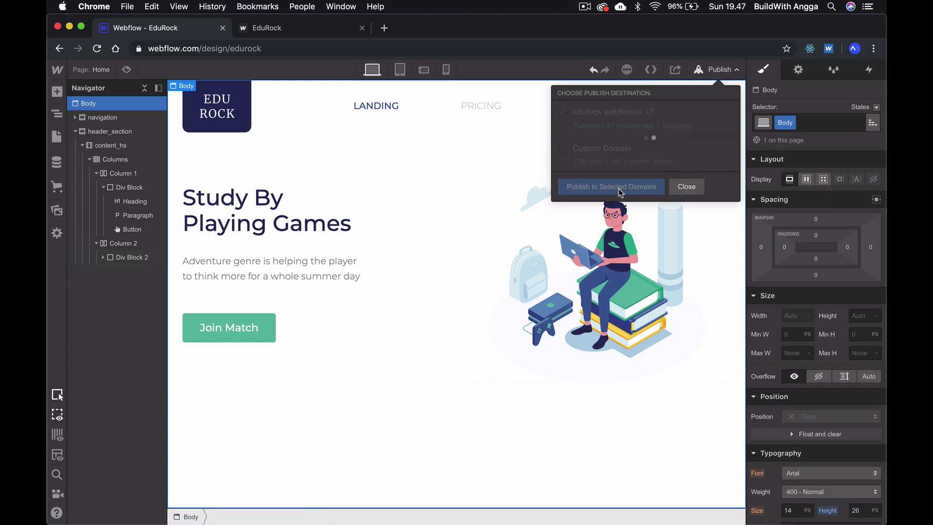
left_click(271, 31)
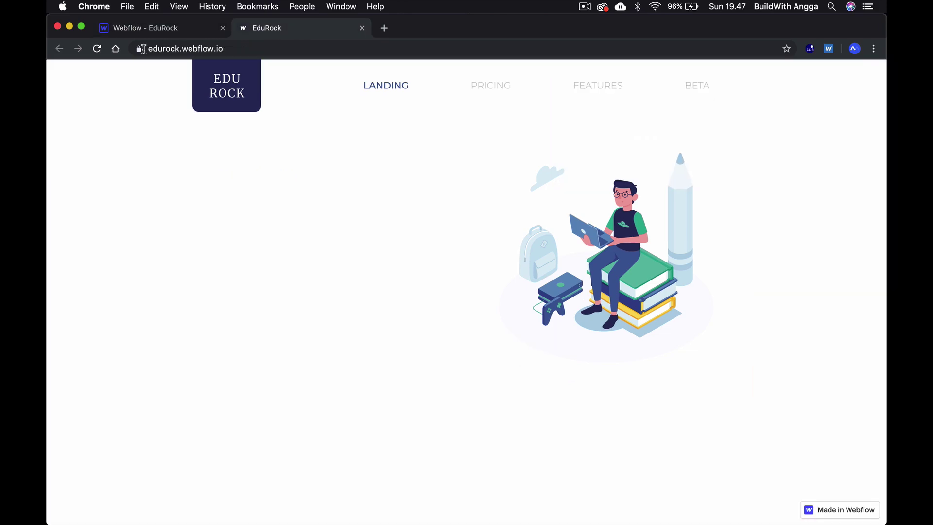
left_click(103, 49)
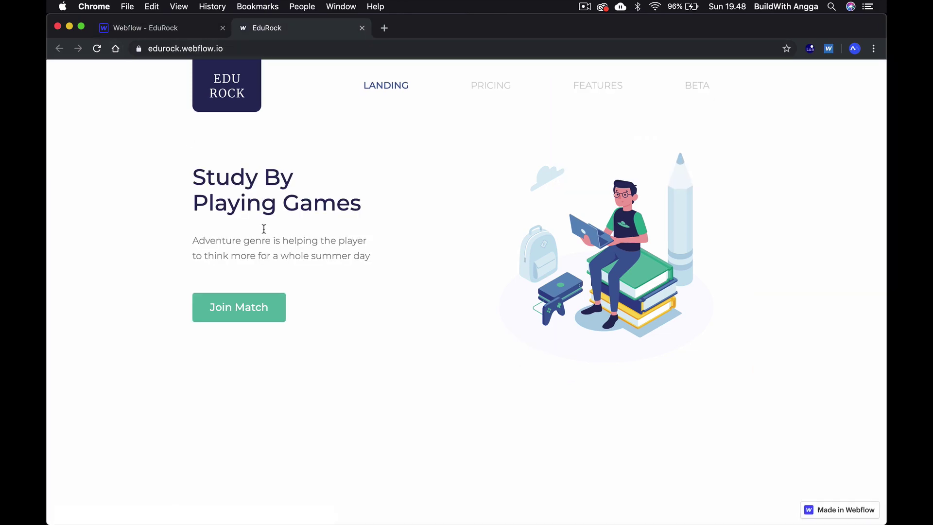
In Adobe XD, turn off the Landing Page artboard's layout grid.
key("super+Tab")
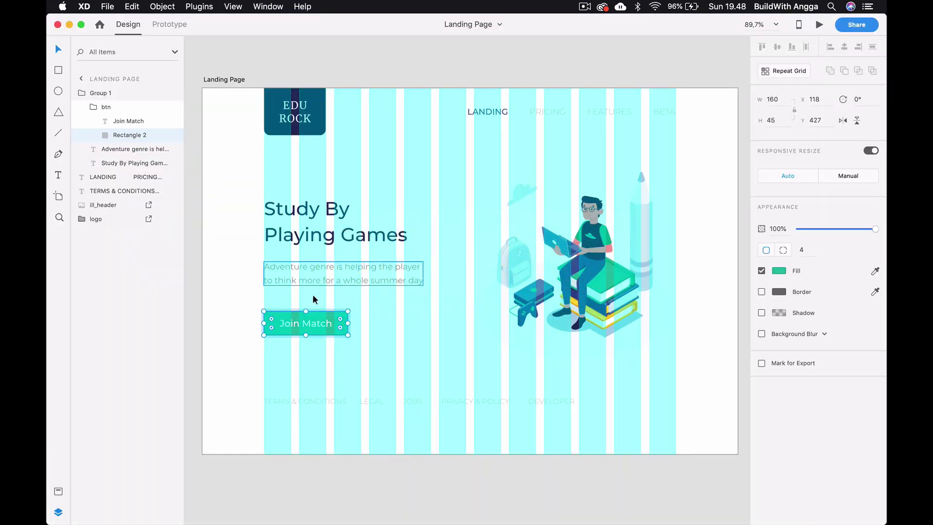
left_click(313, 467)
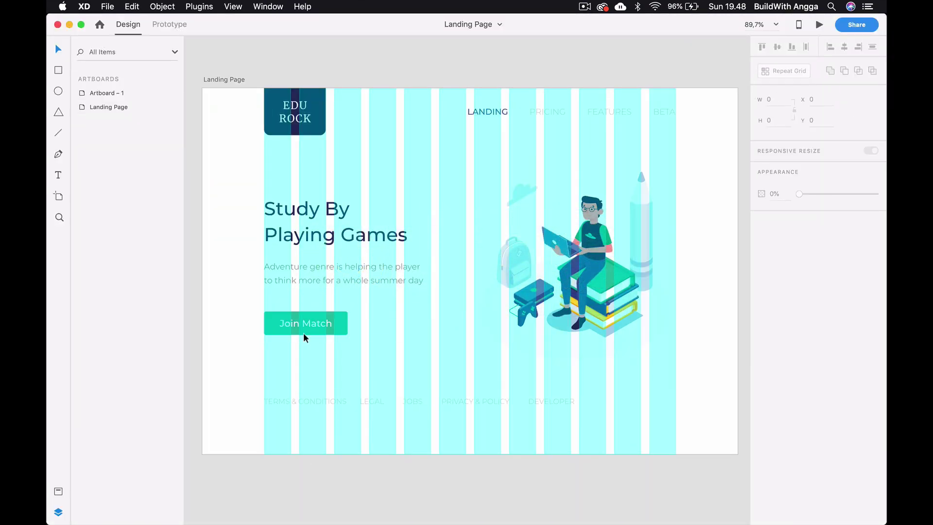
left_click(225, 79)
left_click(762, 319)
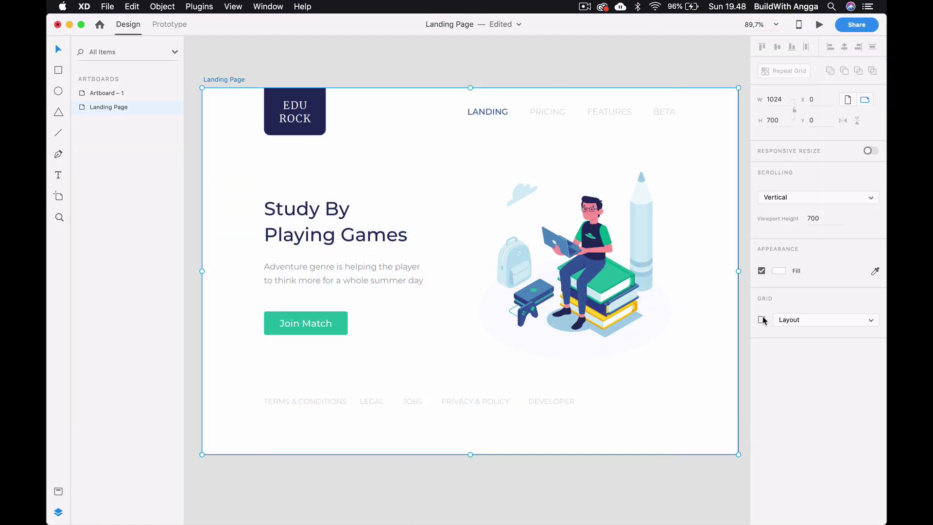
left_click(563, 496)
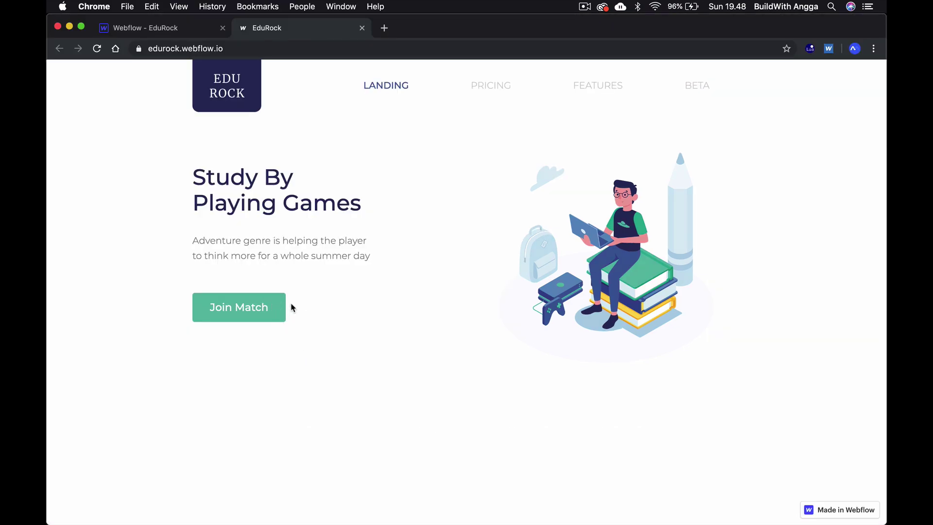
Inspect the text properties of the mockup's footer links.
key("super+Tab")
scroll(462, 291, "down", 2)
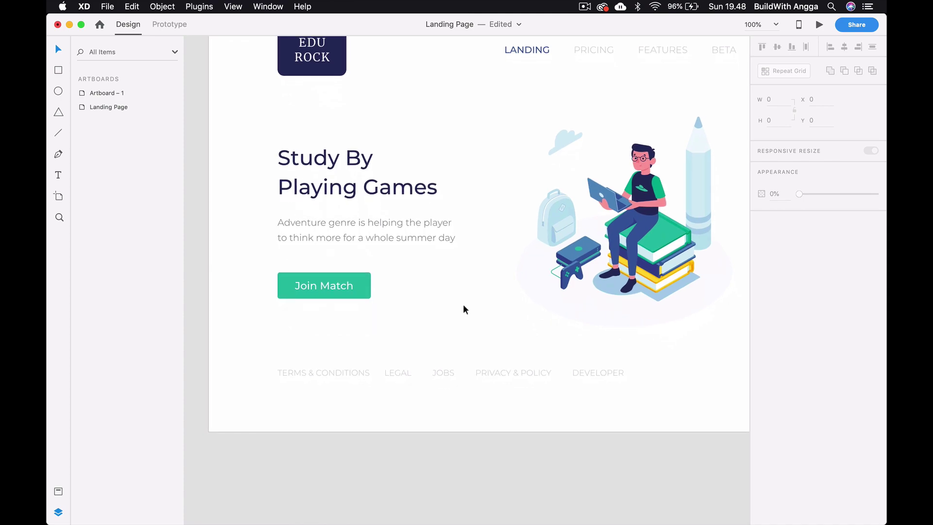
left_click(432, 370)
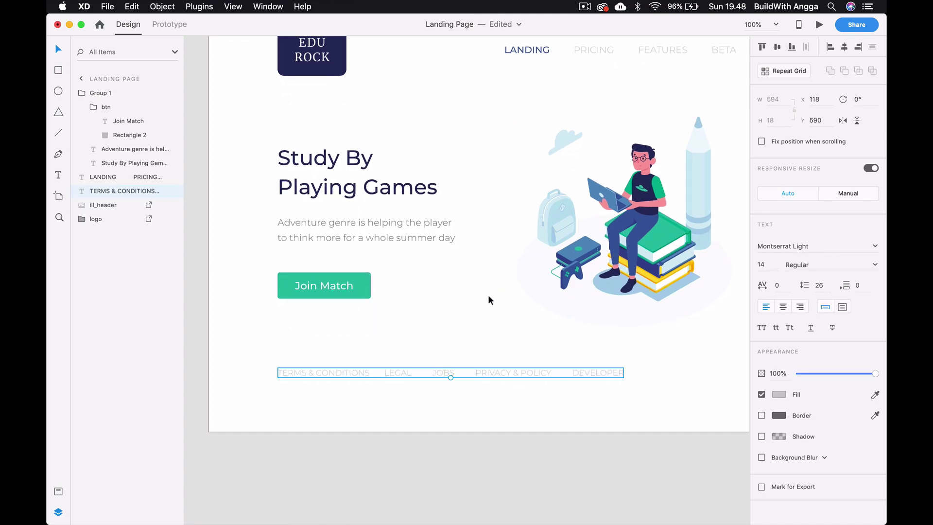
scroll(455, 359, "up", 3)
scroll(441, 367, "up", 1)
left_click(441, 367)
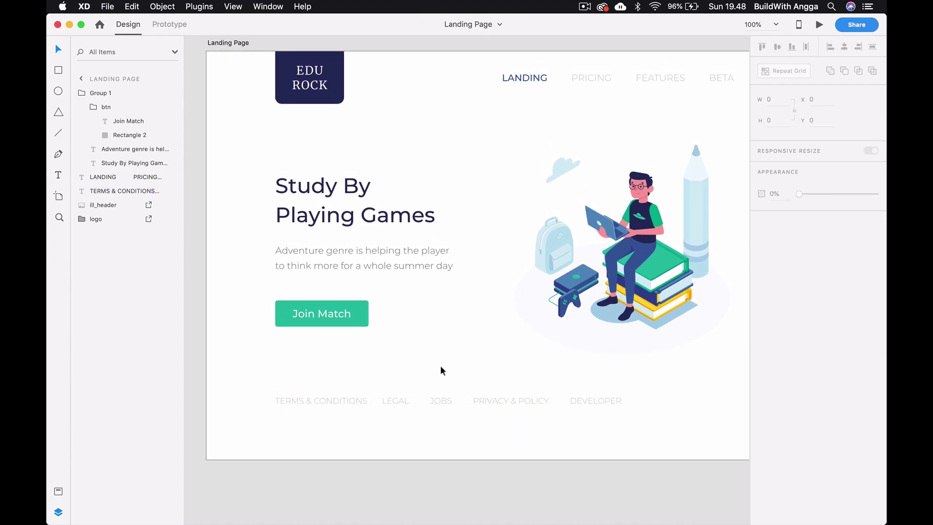
key("super+Tab")
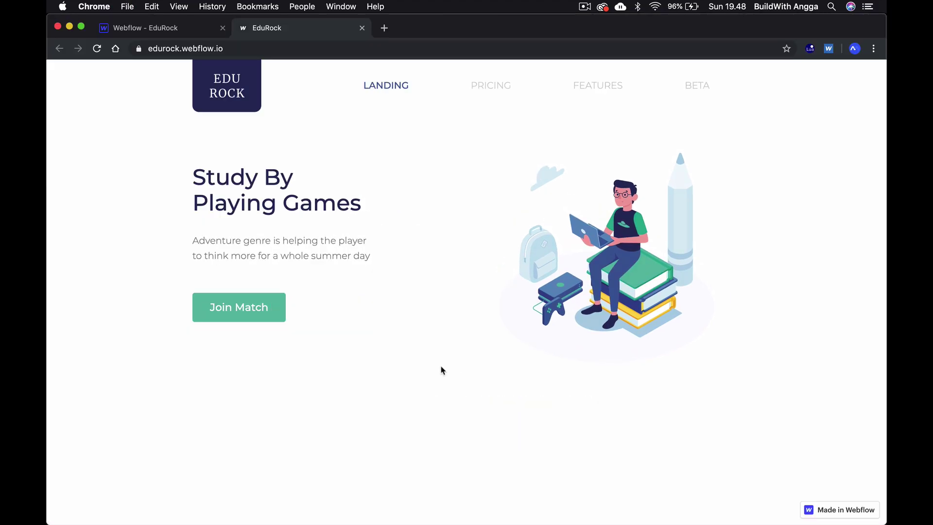
Back in Webflow, collapse the navigation and header_section trees and select the page body.
left_click(192, 29)
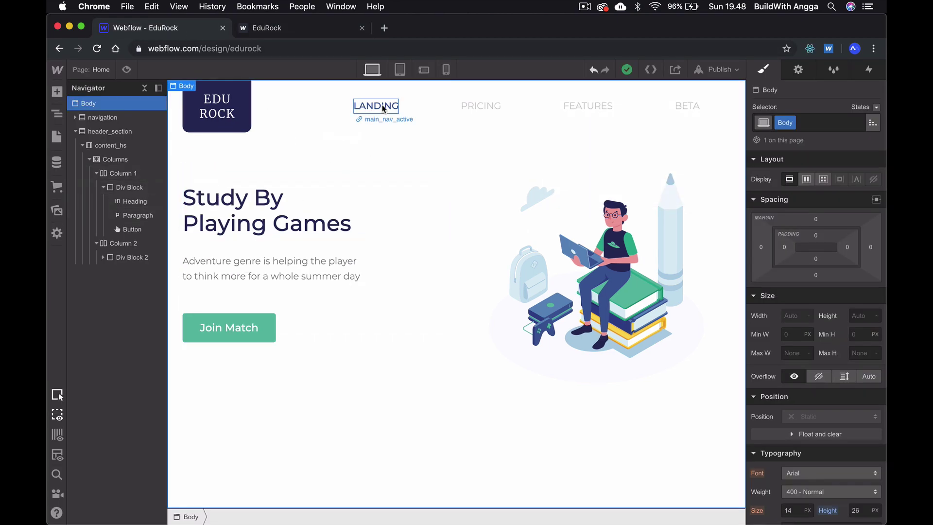
left_click(343, 123)
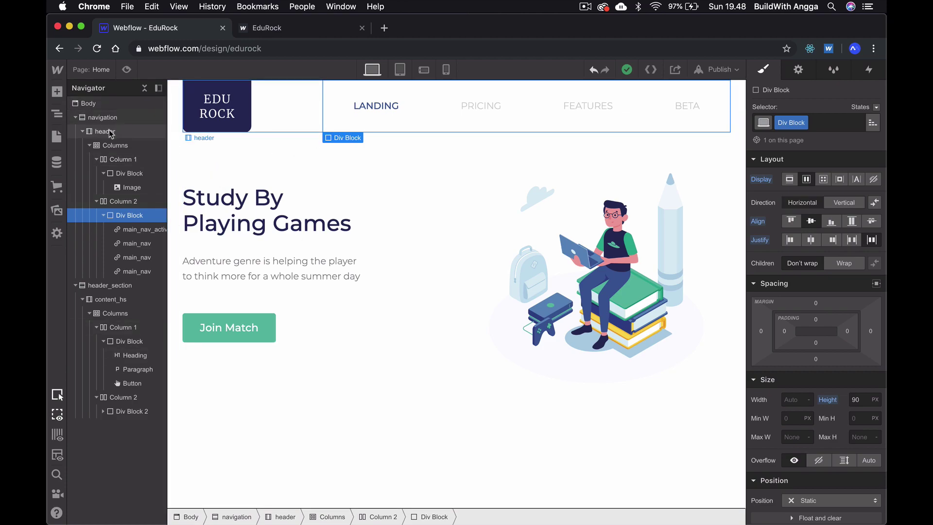
left_click(76, 118)
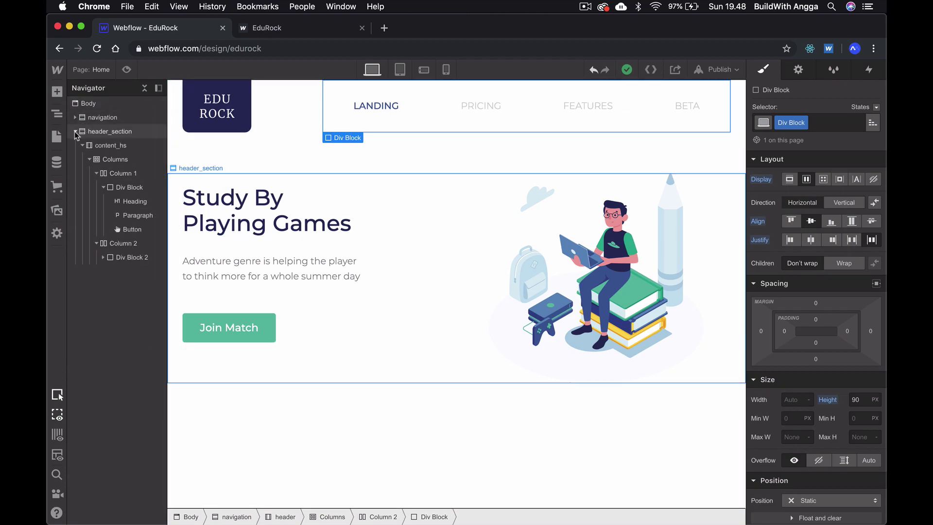
left_click(76, 131)
left_click(104, 100)
Add a Section below header_section with the class footer_link.
left_click(61, 91)
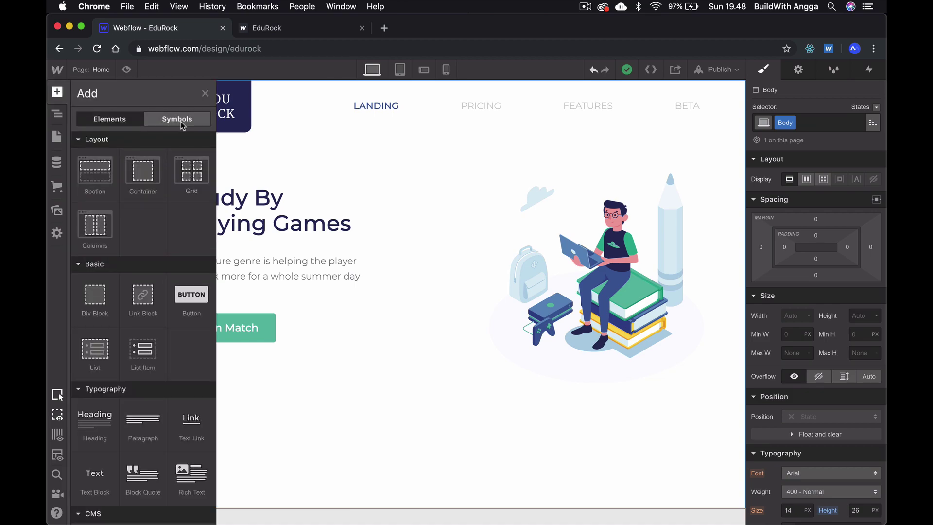
left_click(100, 166)
left_click(101, 165)
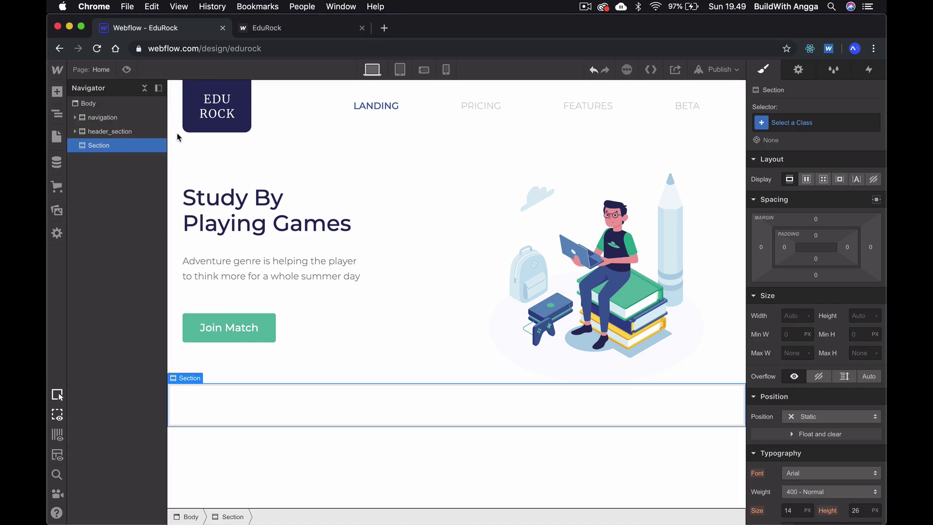
left_click(800, 120)
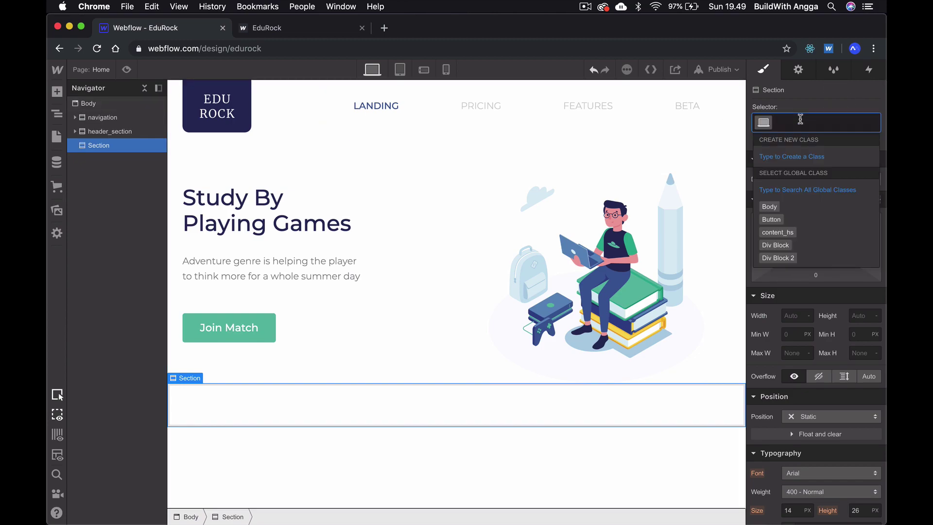
type("footer_link")
key("Return")
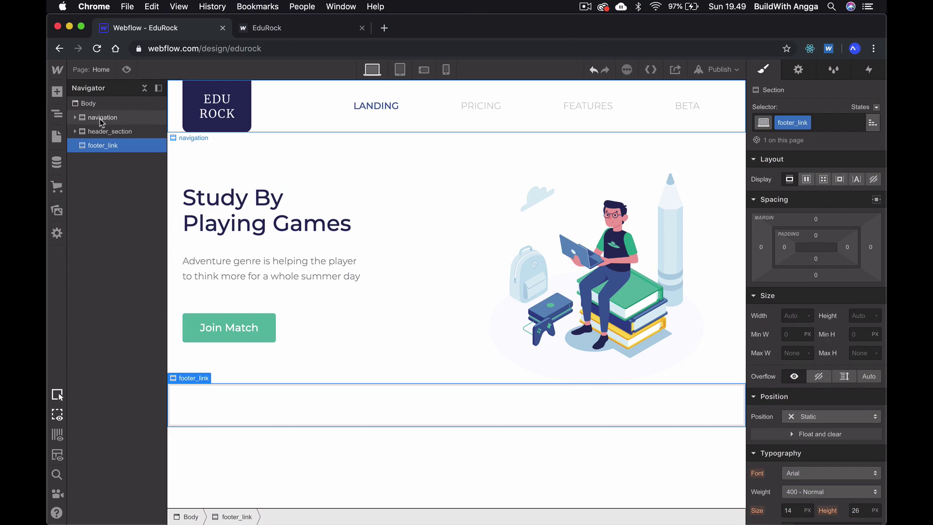
Insert a Container into the footer_link section.
left_click(57, 91)
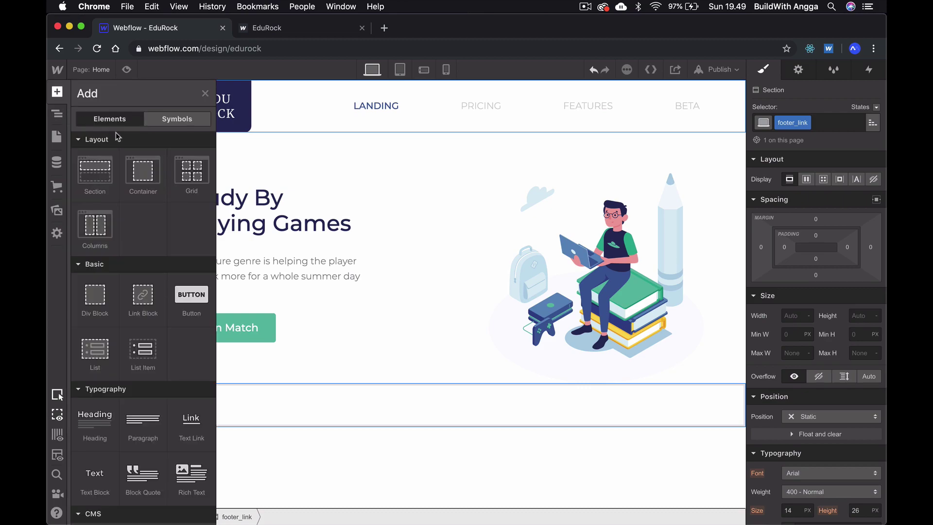
left_click(144, 159)
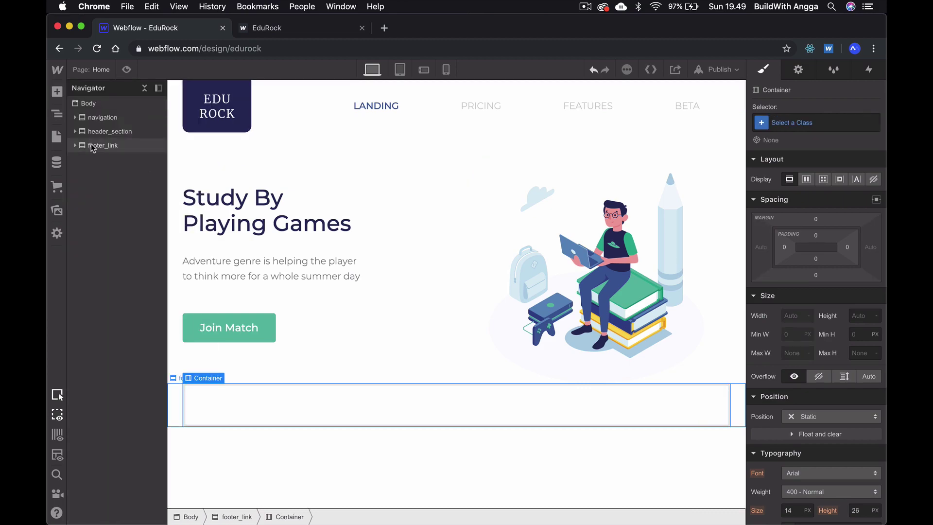
left_click(103, 117)
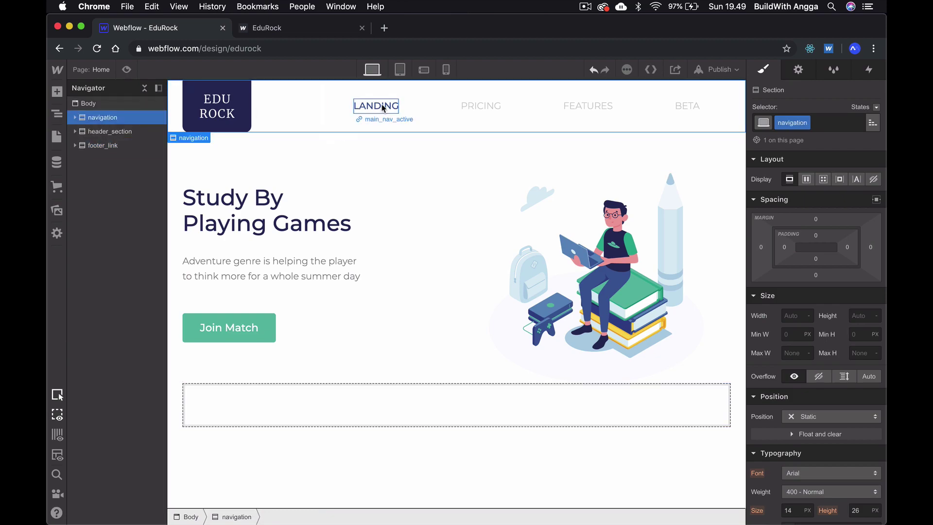
Paste a copy of the header's nav link block into footer_link's Container and expand it.
left_click(339, 111)
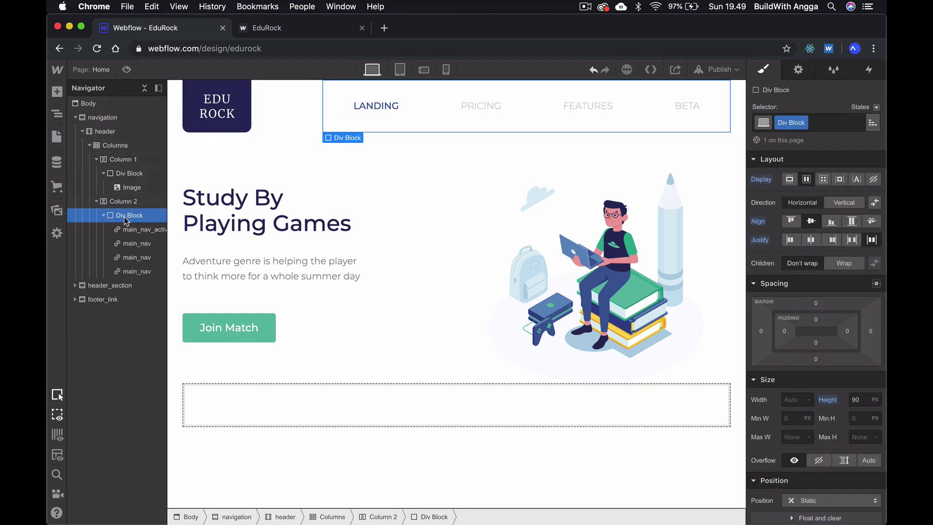
left_click(104, 299)
left_click(76, 300)
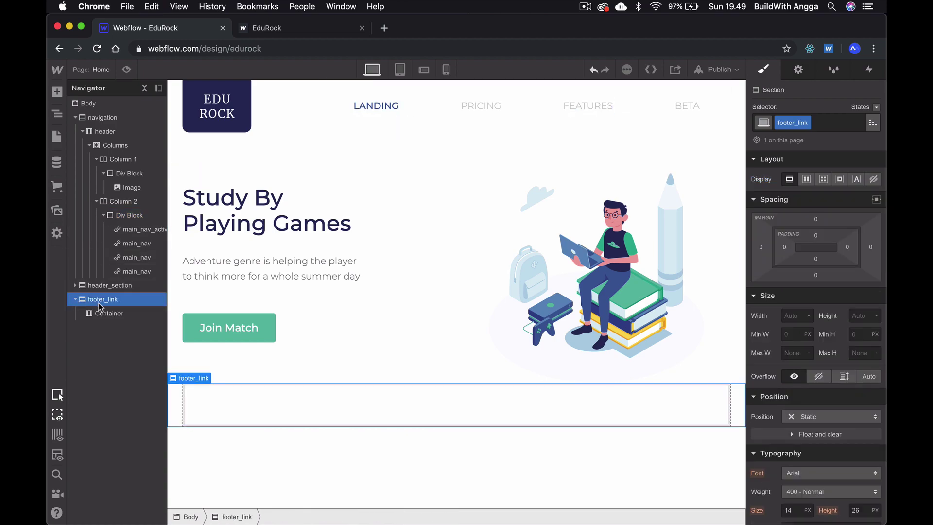
left_click(103, 314)
key("cmd+v")
left_click(82, 313)
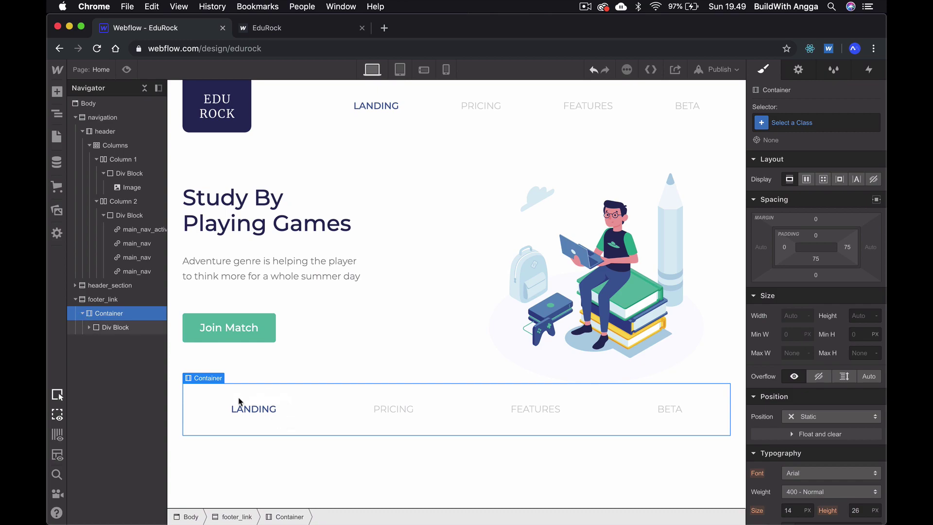
left_click(121, 329)
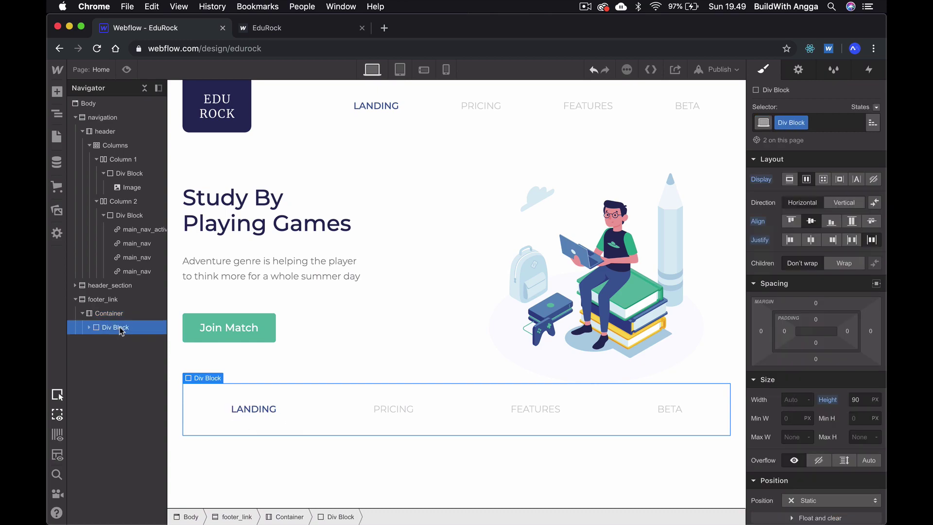
left_click(90, 327)
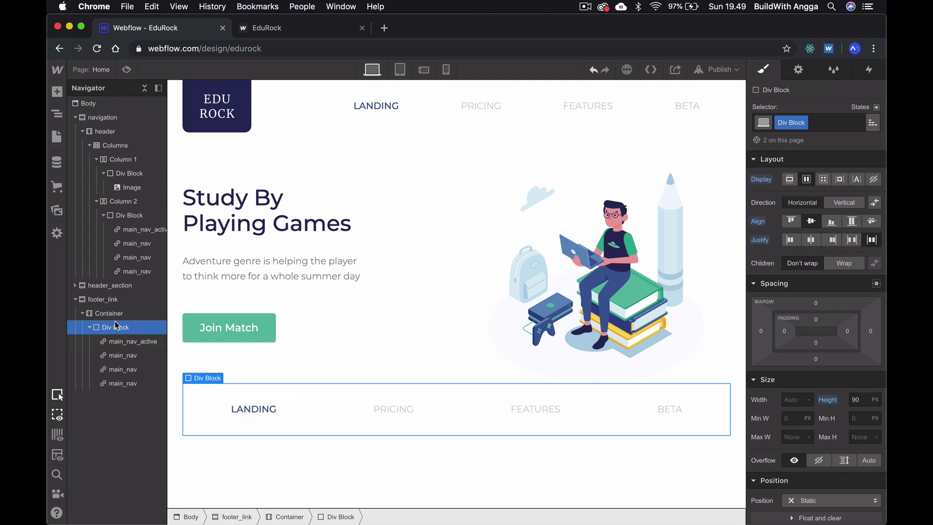
Duplicate the copied Div Block's class and name the copy footer_wrapper.
left_click(804, 122)
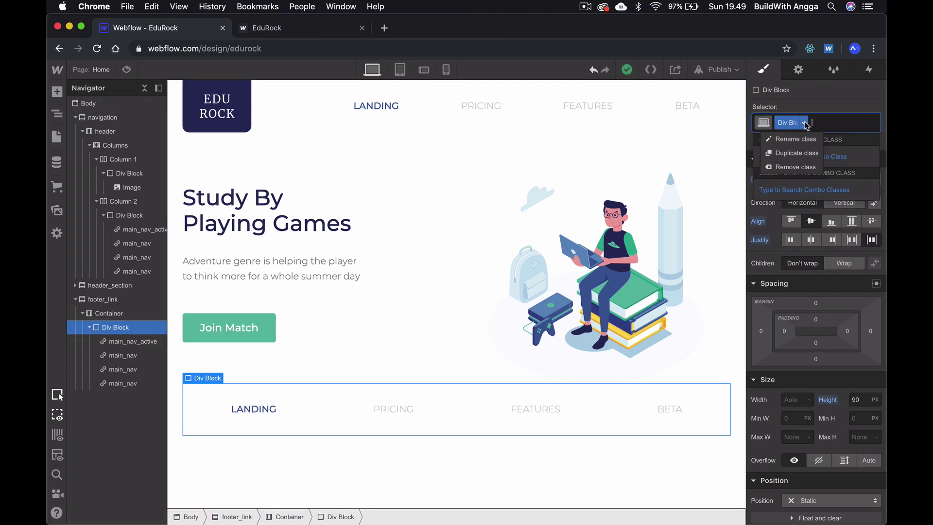
left_click(795, 152)
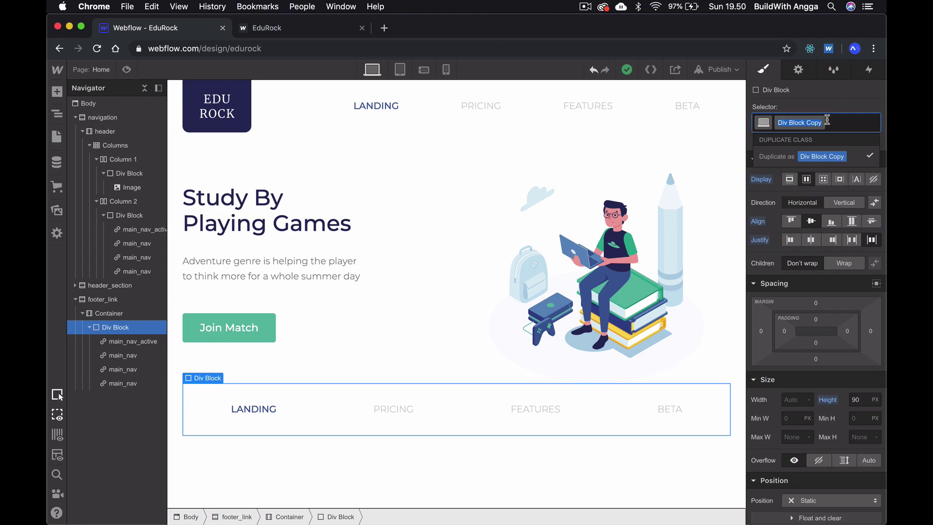
type("footer_wrapper")
left_click(819, 157)
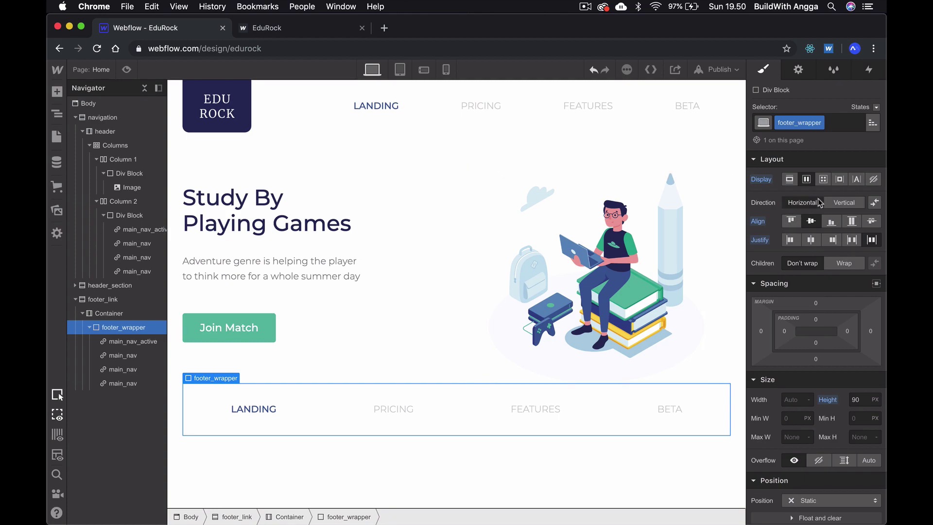
Set footer_wrapper's layout to Align centre and Justify Start.
left_click(790, 240)
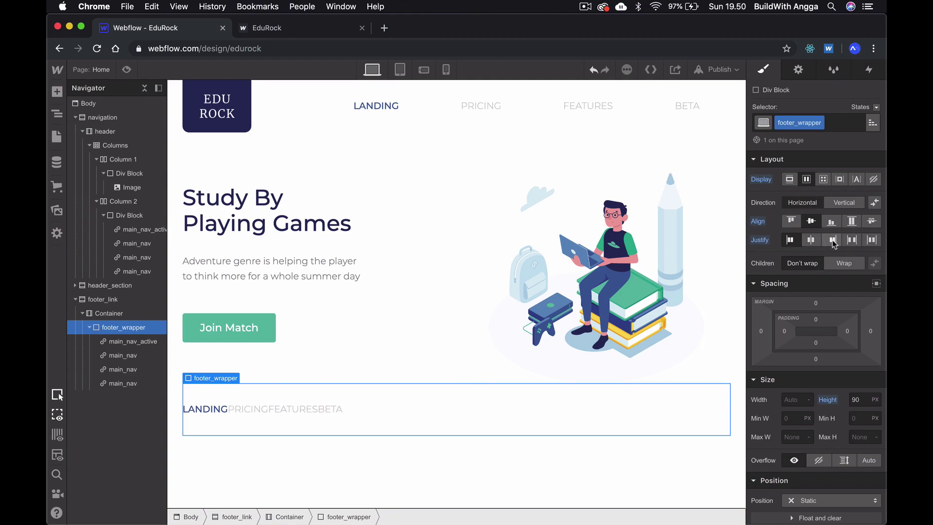
left_click(870, 240)
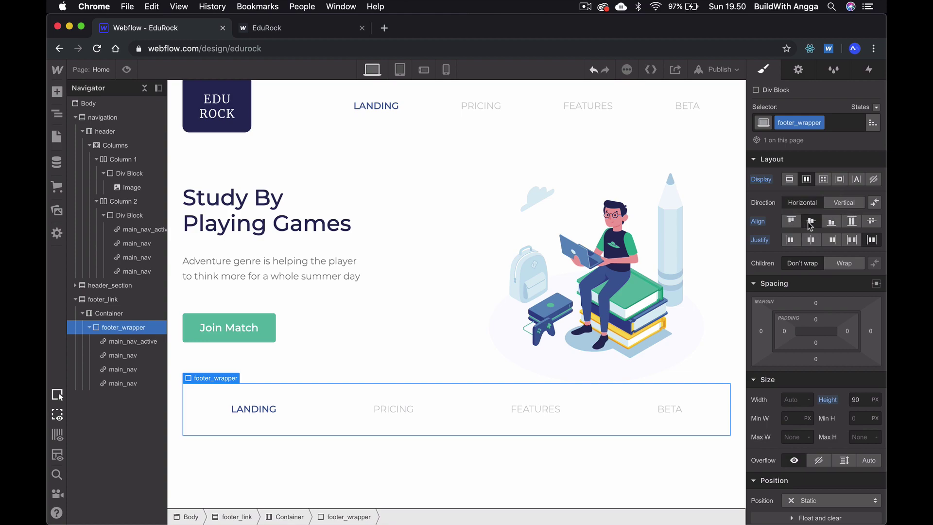
left_click(850, 224)
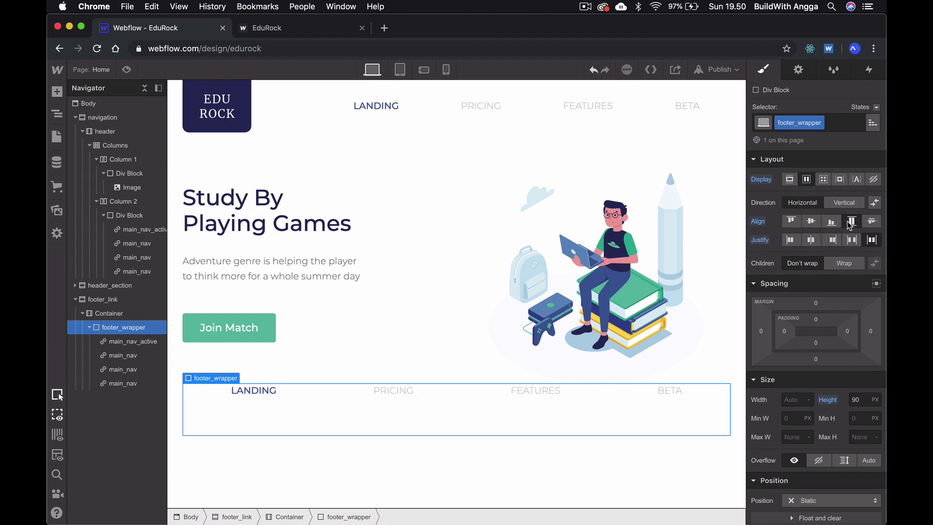
left_click(812, 222)
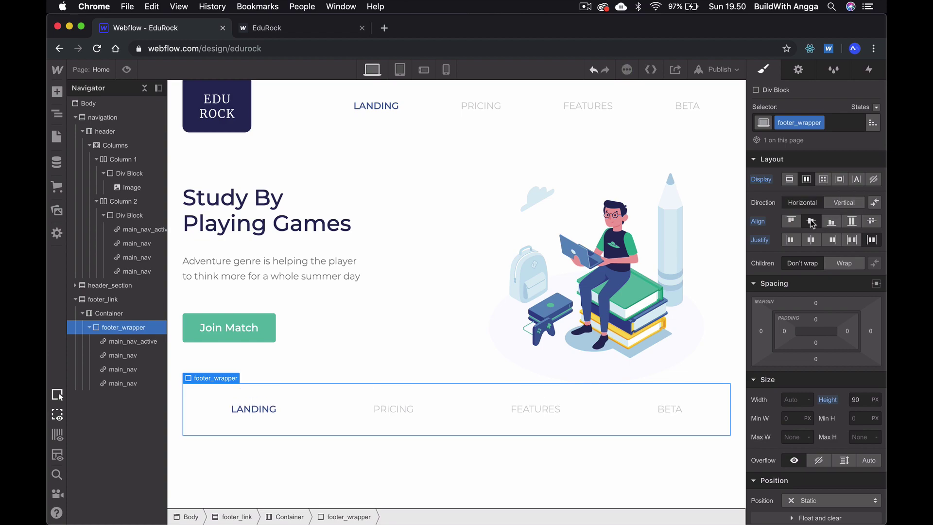
left_click(796, 241)
key("super+Tab")
key("super+Tab")
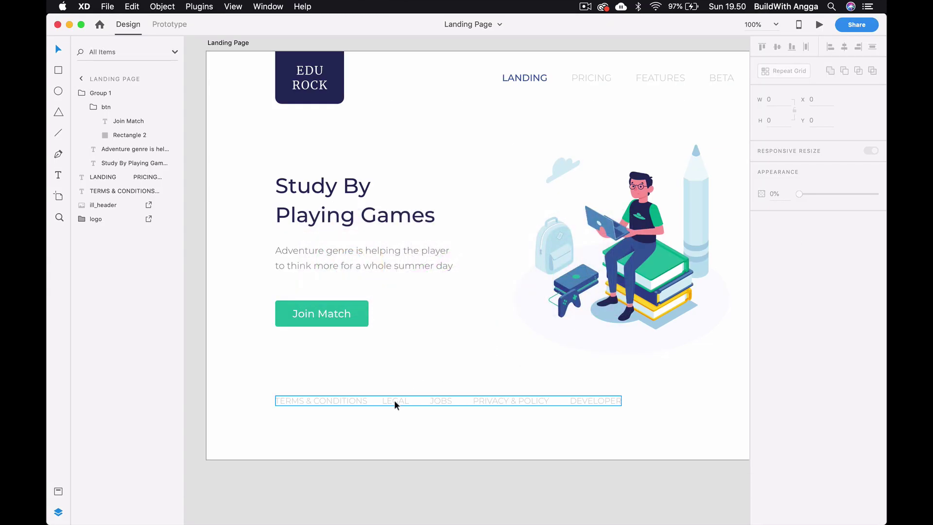
Copy the words TERMS & CONDITIONS from the mockup's footer text layer.
left_click(298, 409)
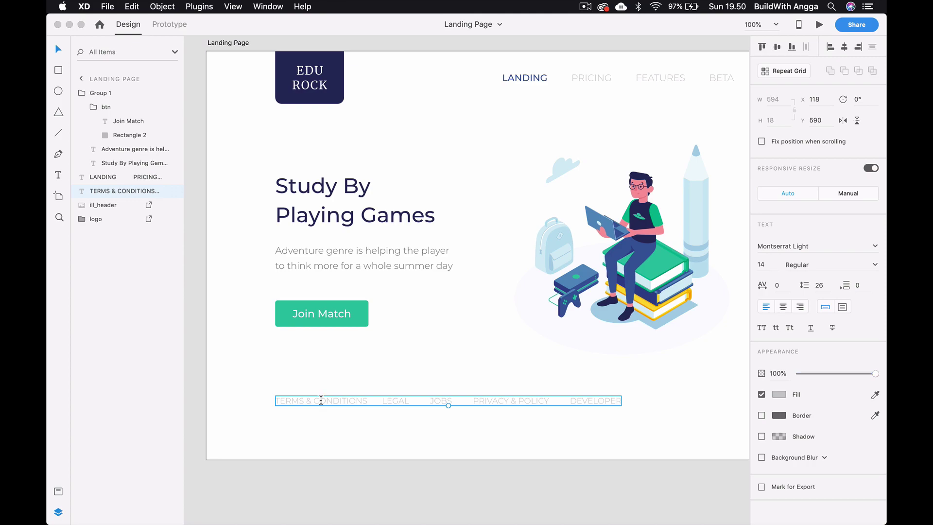
double_click(321, 401)
double_click(346, 396)
left_click(364, 400)
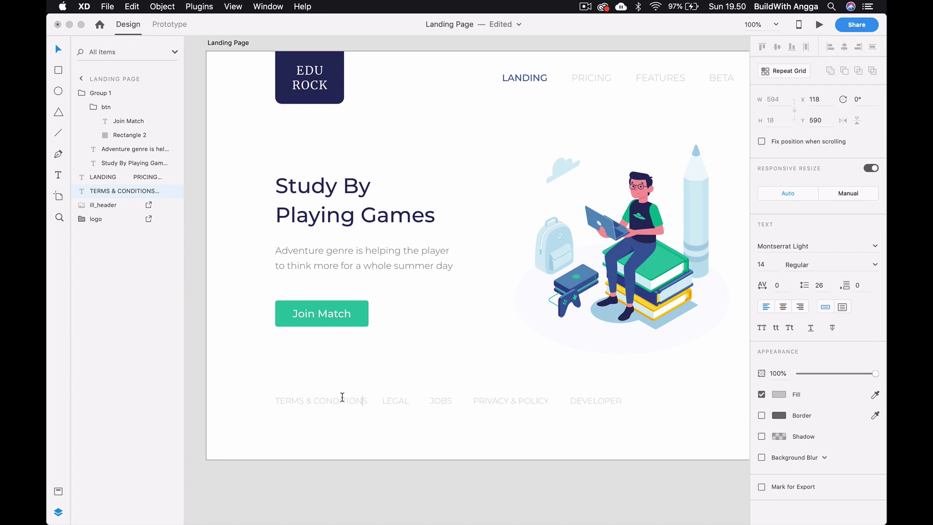
left_click_drag(367, 401, 274, 400)
key("super+c")
key("Escape")
scroll(292, 471, "up", 3)
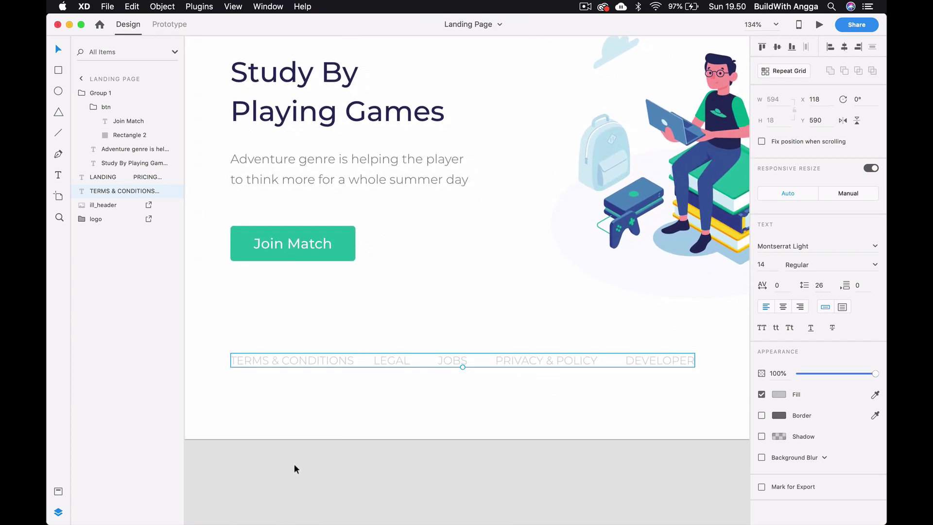
key("super+Tab")
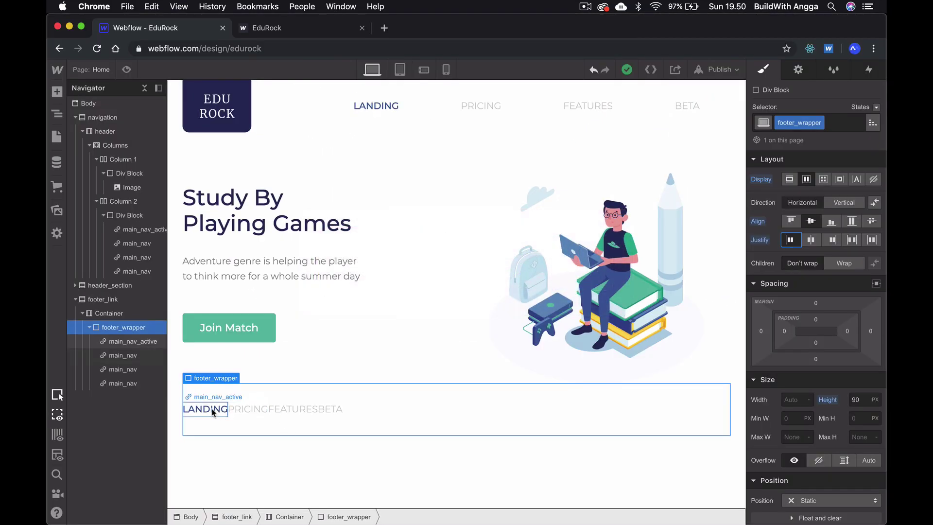
Replace the first footer link's text LANDING with TERMS & CONDITIONS.
left_click(212, 412)
double_click(212, 411)
key("super+a")
key("super+v")
key("Escape")
key("super+Tab")
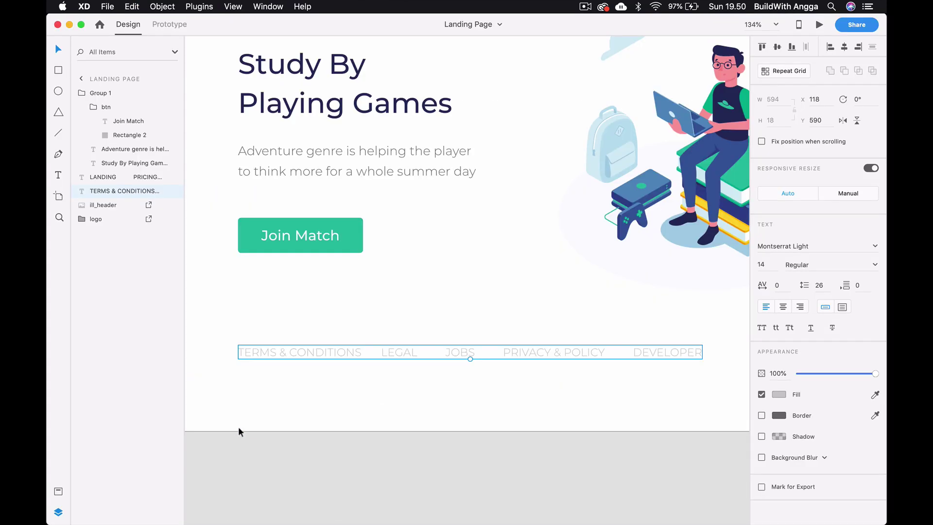
key("super+Tab")
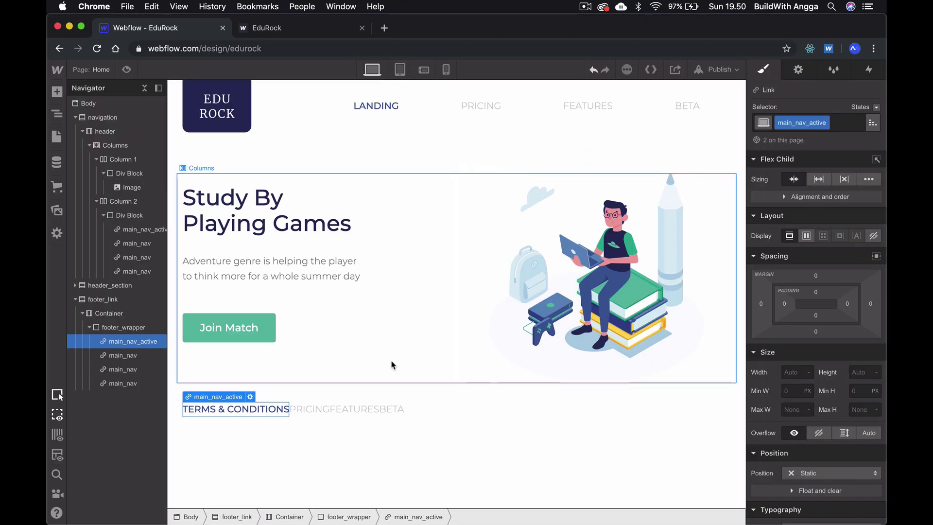
Duplicate the link's class and name it footer_link_item.
left_click(826, 124)
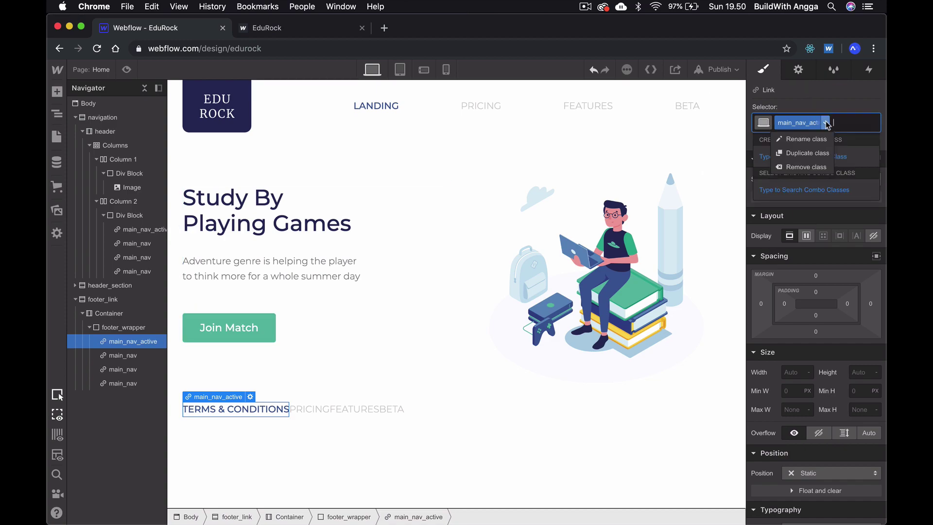
left_click(821, 152)
type("footer_")
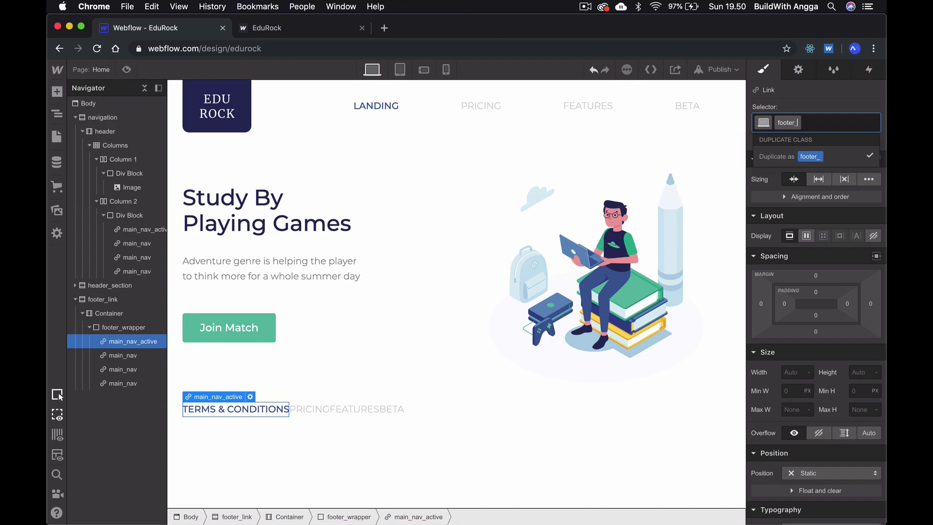
type("link_ac")
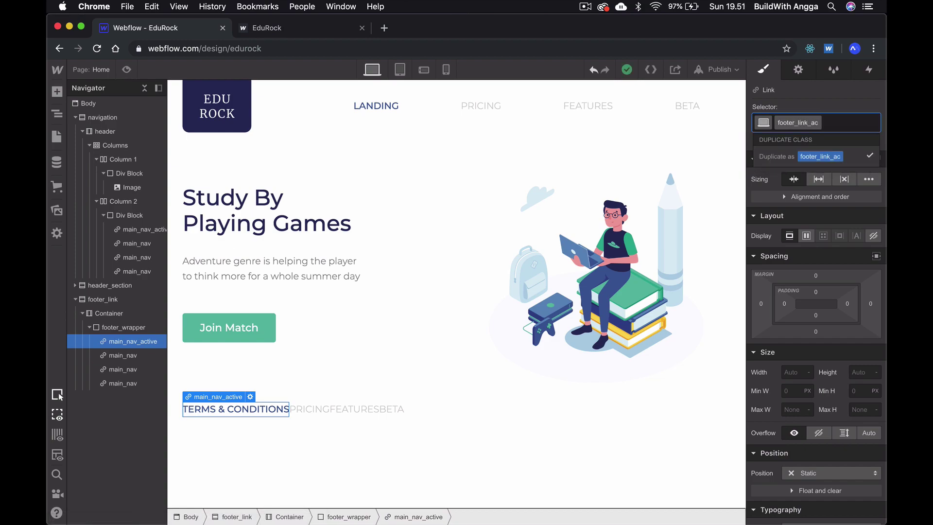
key("BackSpace")
key("BackSpace")
key("BackSpace")
key("BackSpace")
type("k")
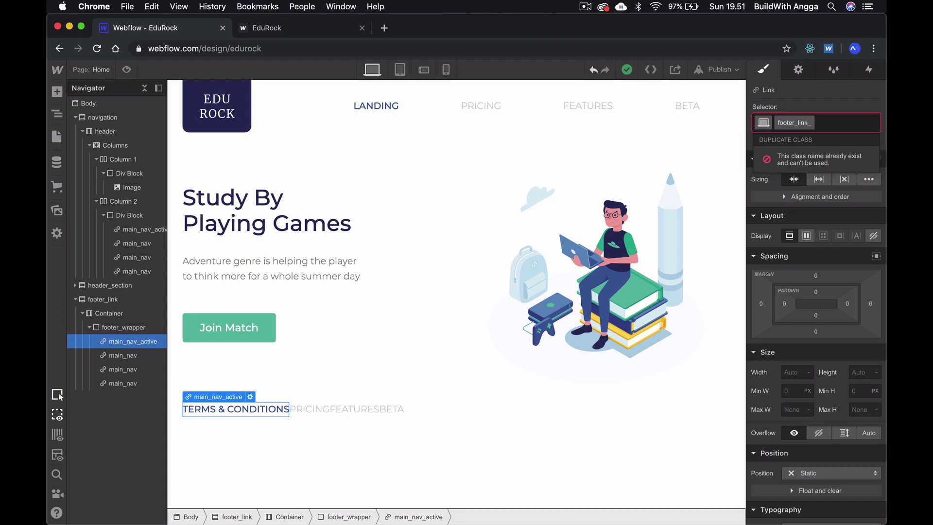
type("_item")
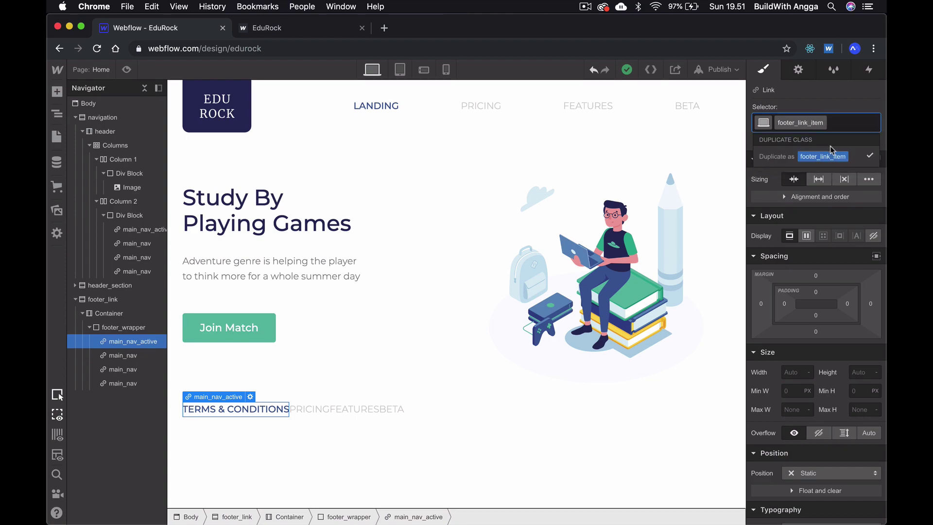
left_click(827, 156)
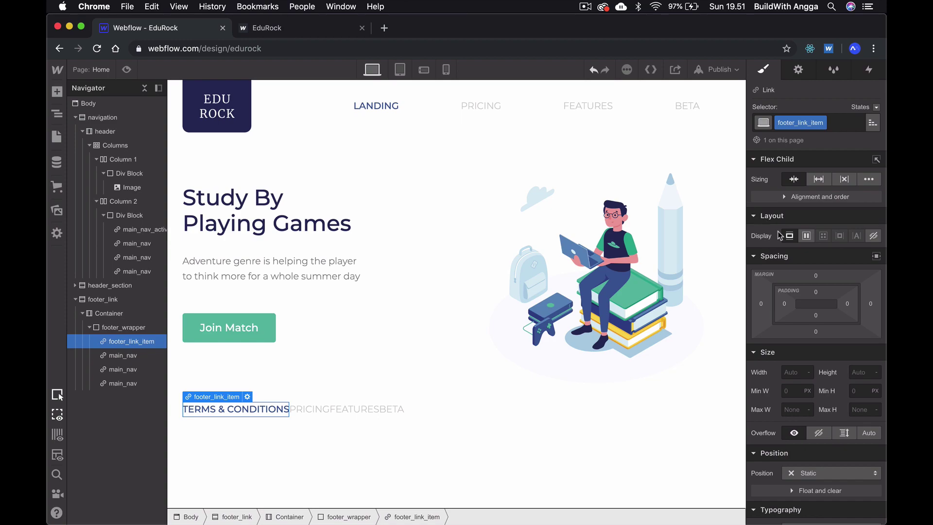
Set the TERMS & CONDITIONS link's font weight to 300 - Light.
scroll(803, 323, "down", 5)
key("super+Tab")
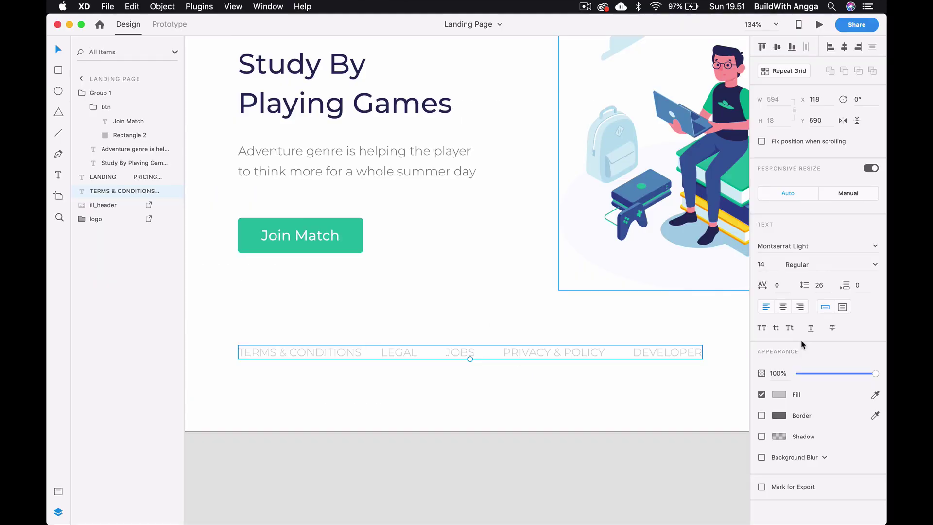
key("super+Tab")
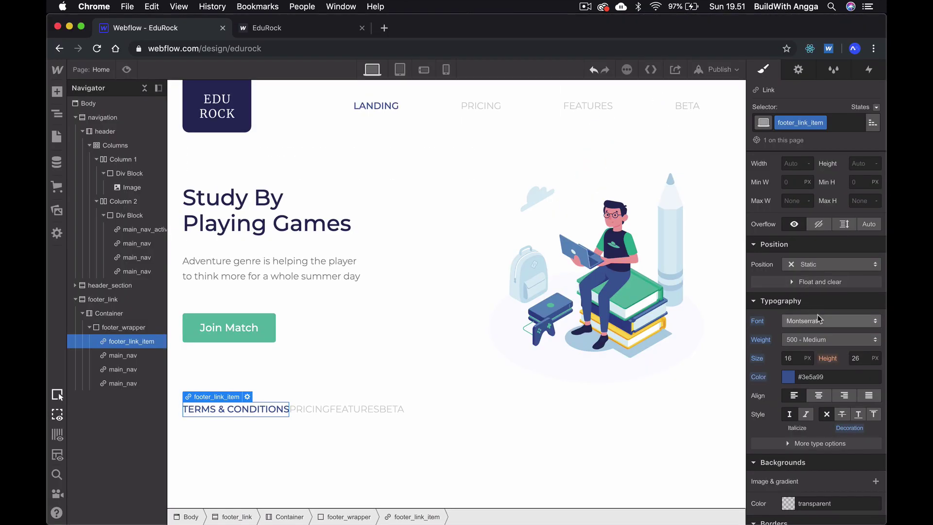
left_click(812, 339)
left_click(816, 311)
Copy the mockup's footer colour and set the link colour to #cbcbcb.
key("super+Tab")
left_click(779, 394)
key("super+c")
key("Escape")
key("super+Tab")
left_click(822, 373)
key("super+v")
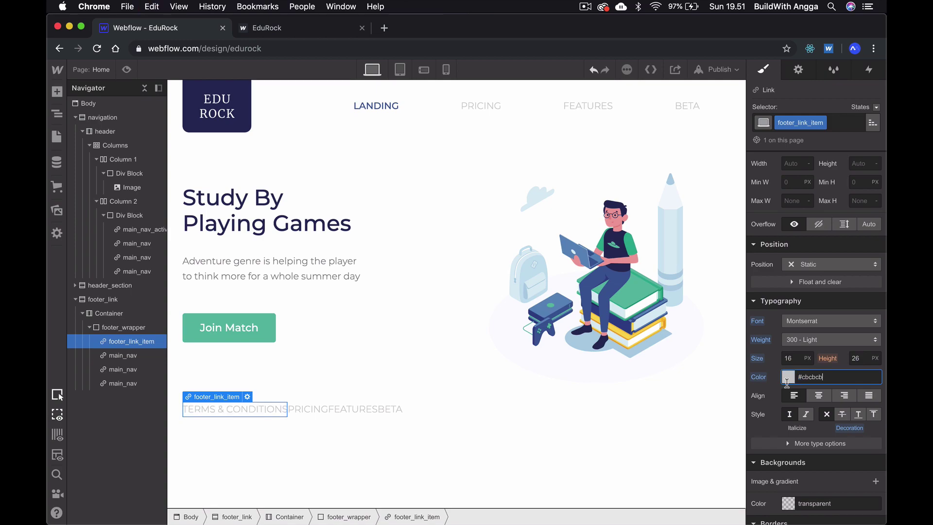
Swap the PRICING link's main_nav class for footer_link_item.
left_click(315, 412)
left_click(362, 411)
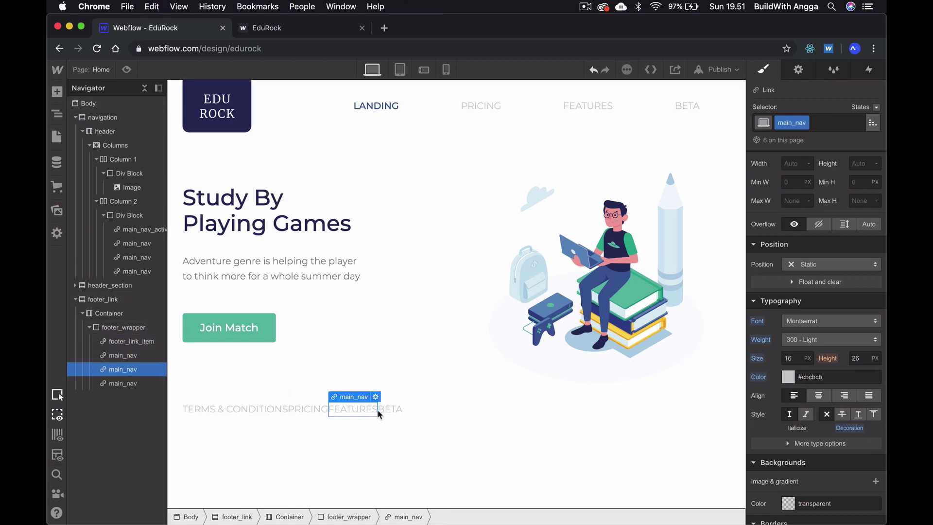
left_click(306, 409)
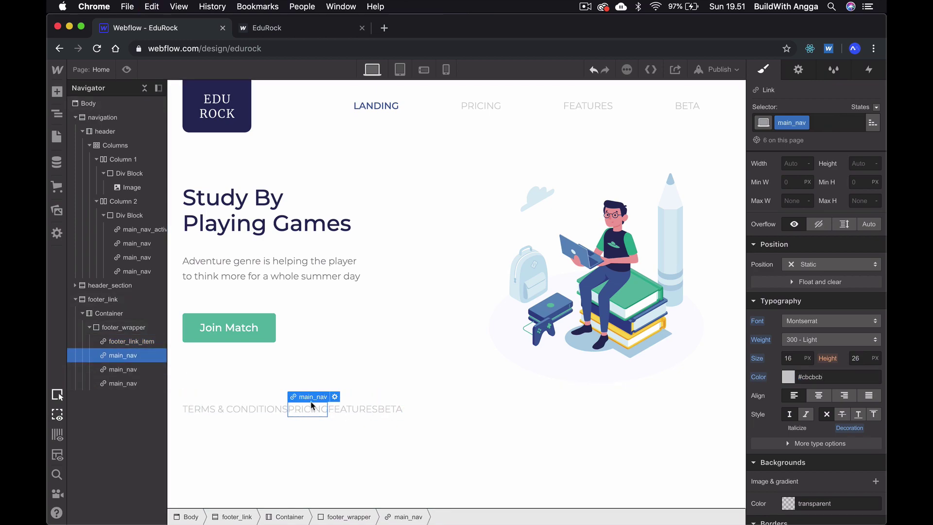
left_click(815, 122)
key("BackSpace")
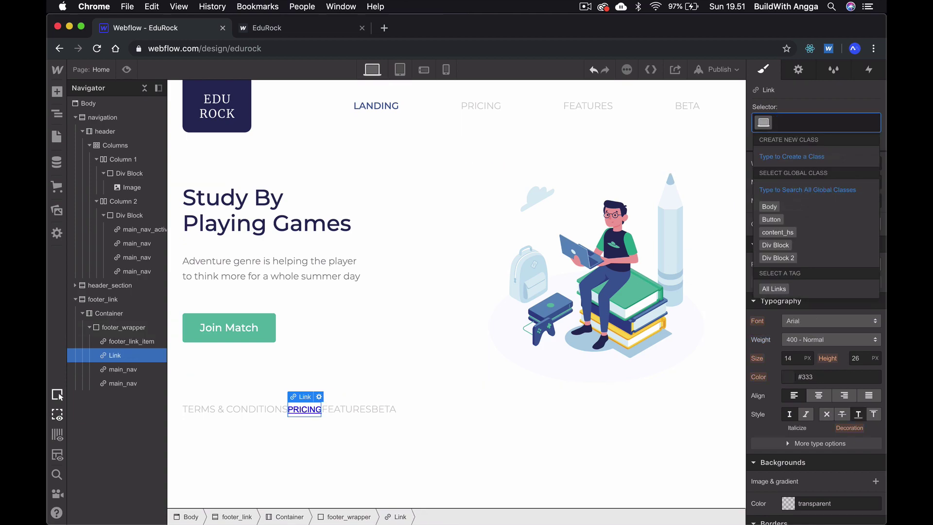
type("footer")
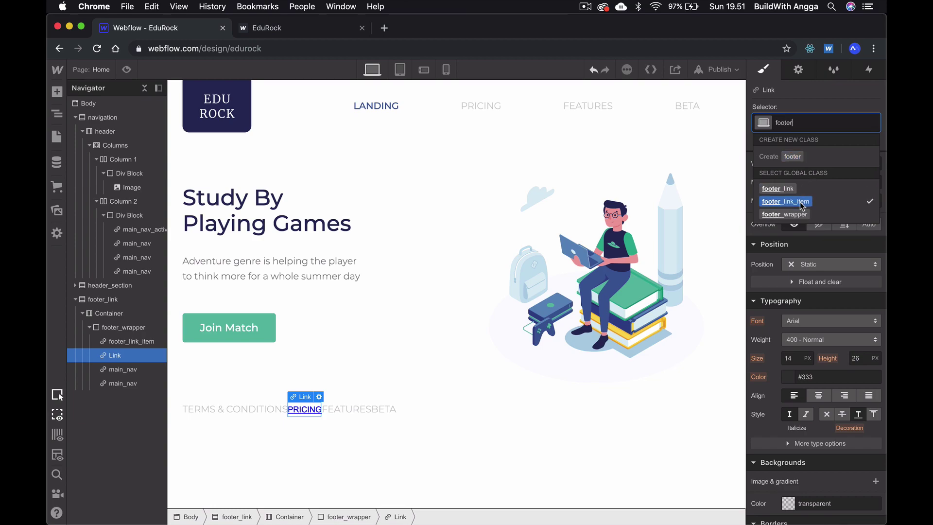
left_click(792, 201)
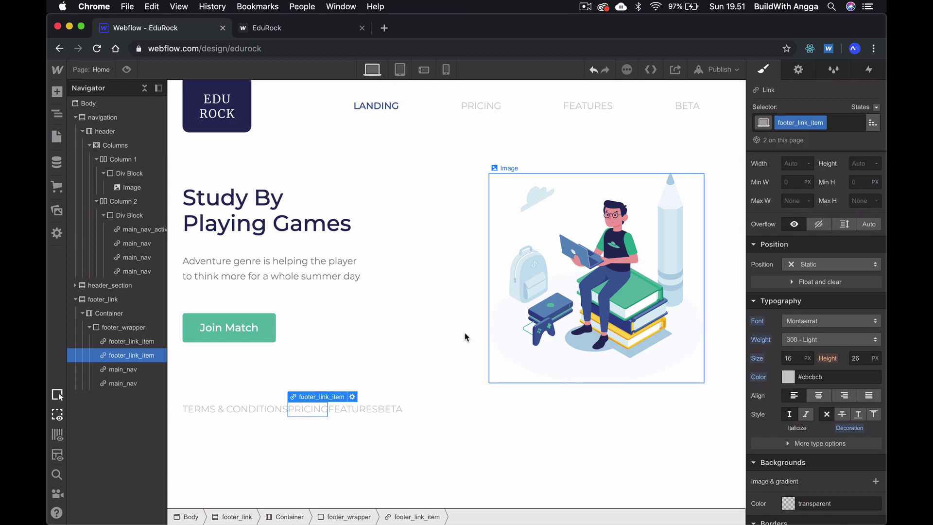
Rename the PRICING footer link to LEGAL.
left_click(350, 411)
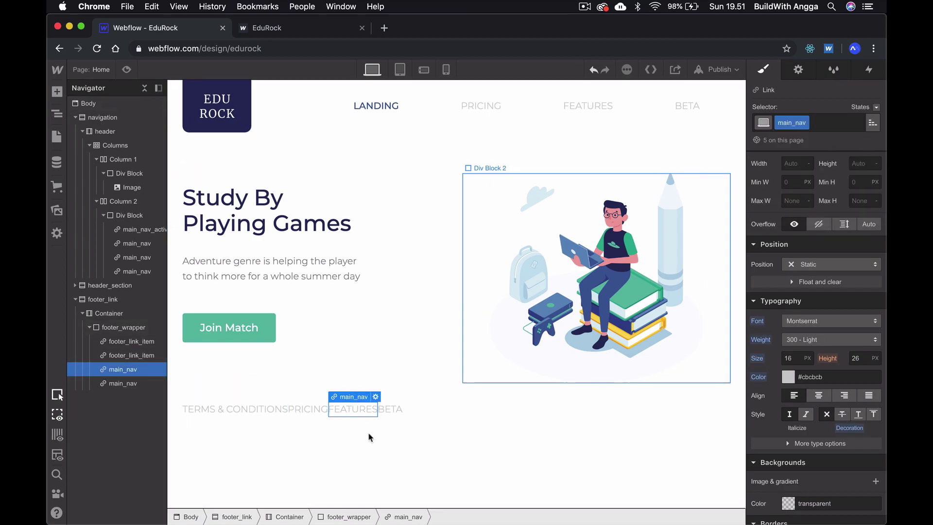
double_click(299, 406)
key("super+a")
key("super+Tab")
key("super+Tab")
type("LEGAL")
Rename the FEATURES footer link to JOBS.
left_click(349, 406)
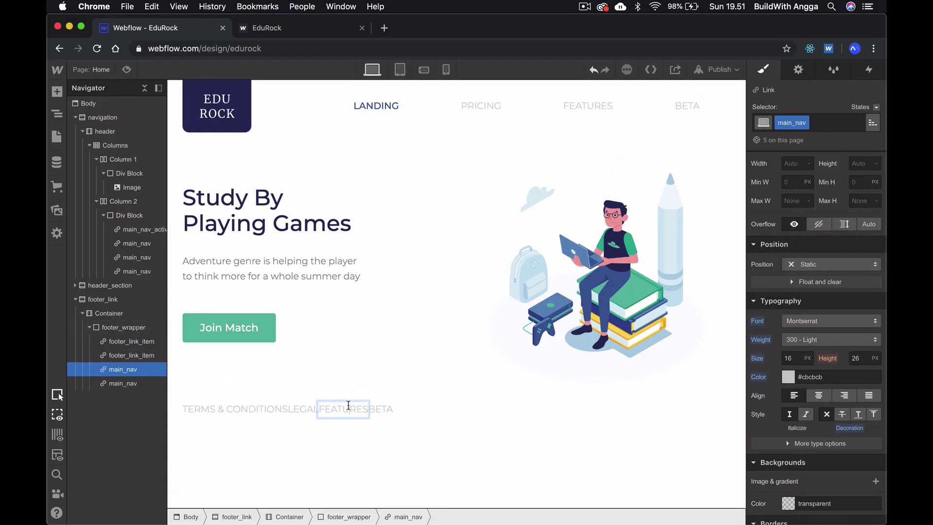
key("super+Tab")
key("super+Tab")
double_click(349, 406)
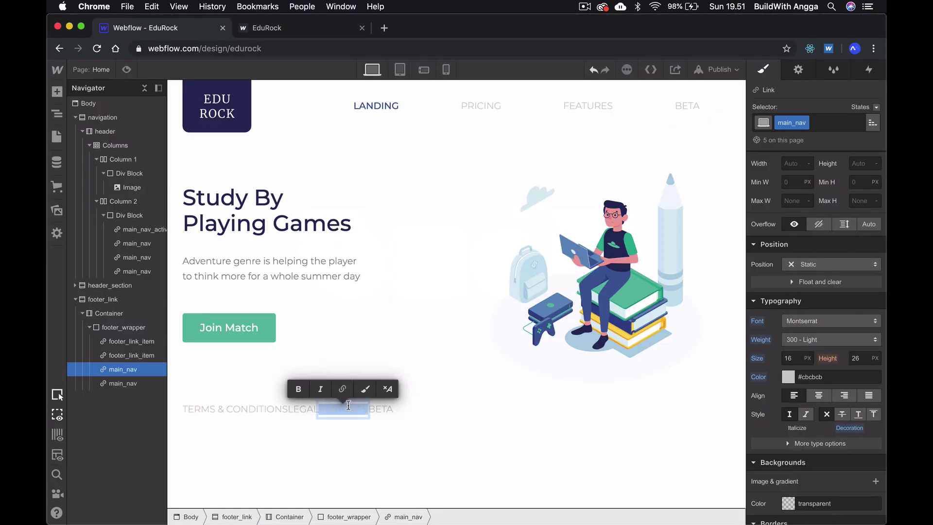
type("JOBS")
key("Escape")
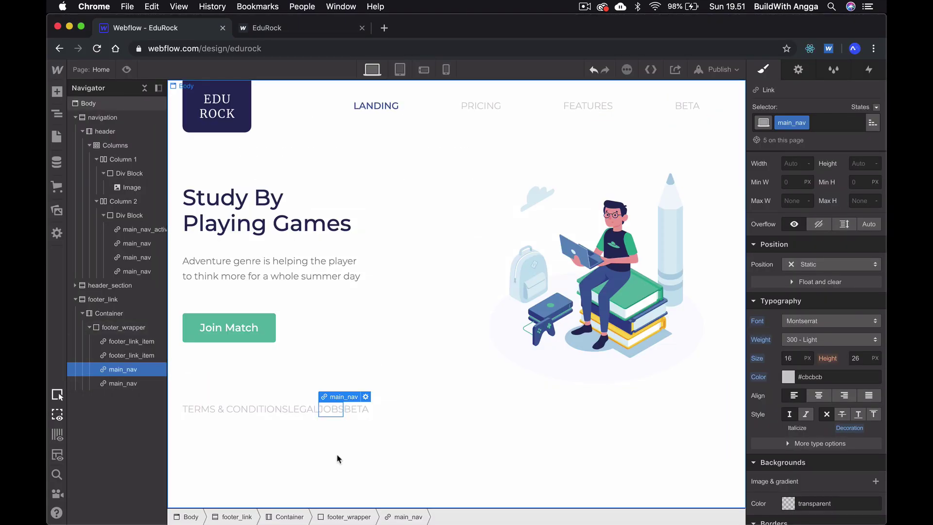
Set the footer link font size to 14 and give JOBS the footer_link_item class.
left_click(276, 414)
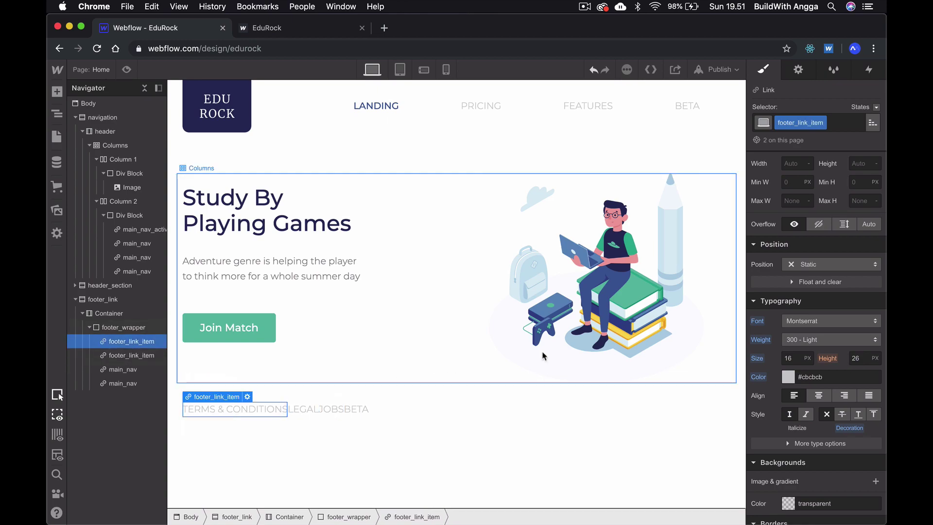
double_click(790, 358)
type("14")
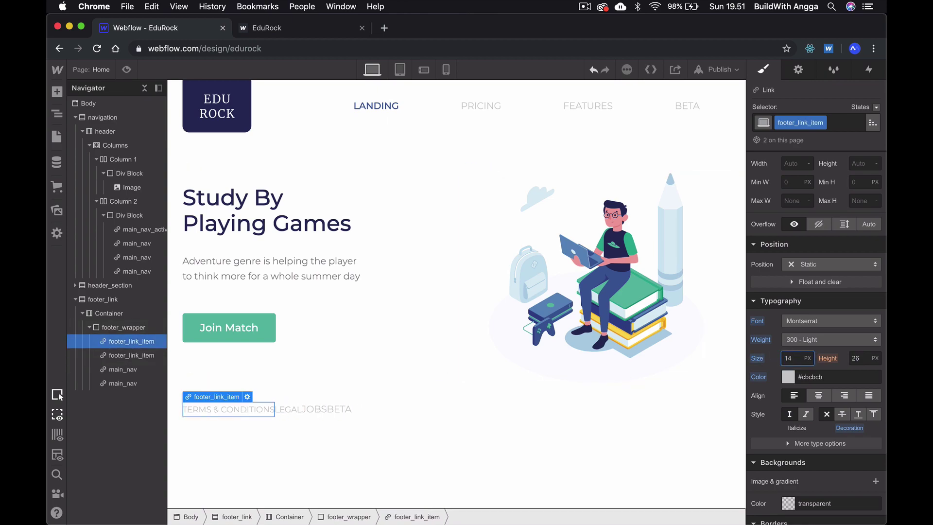
left_click(313, 414)
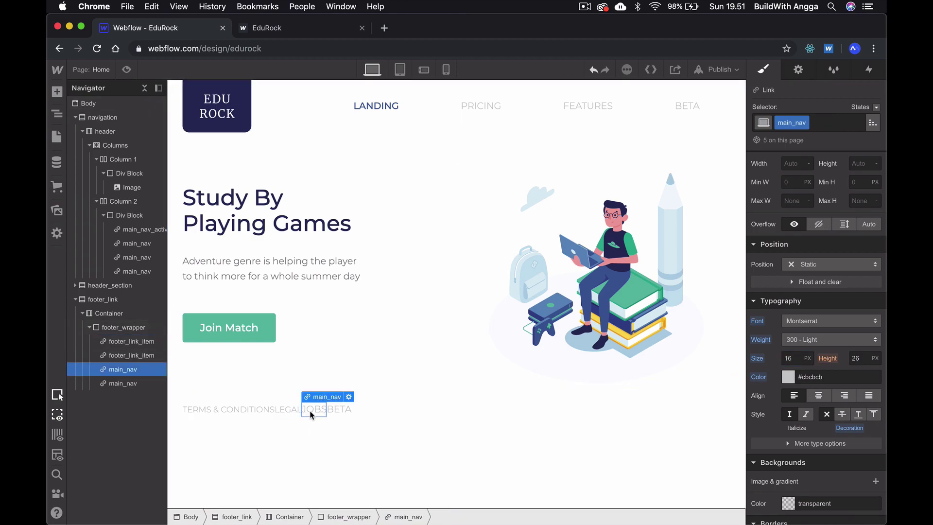
key("super+Return")
key("BackSpace")
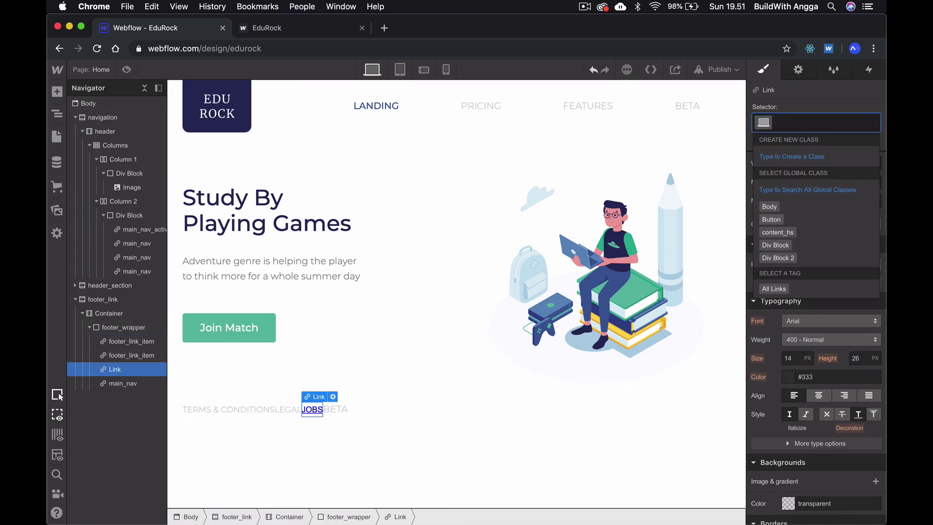
type("footer_link")
left_click(798, 198)
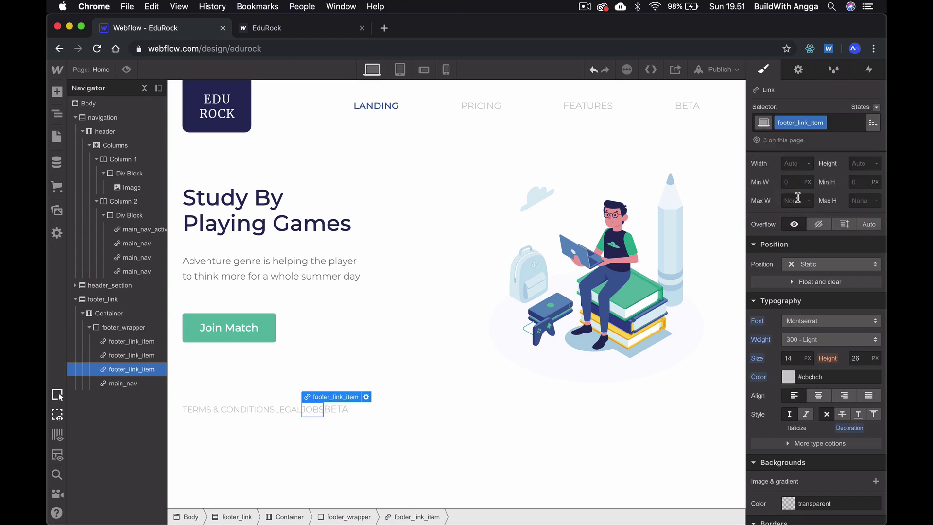
Rename BETA to PRIVACY & POLICY and apply the footer_link_item class.
key("super+Tab")
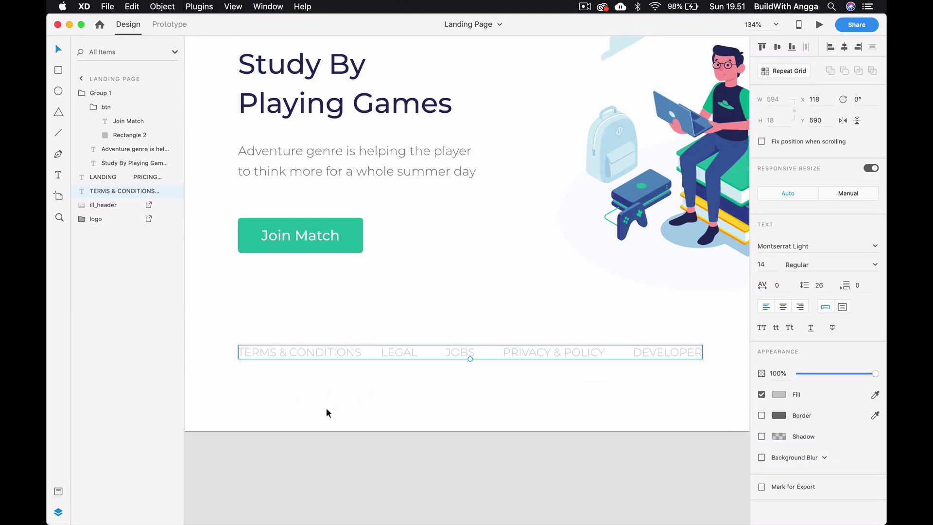
key("super+Tab")
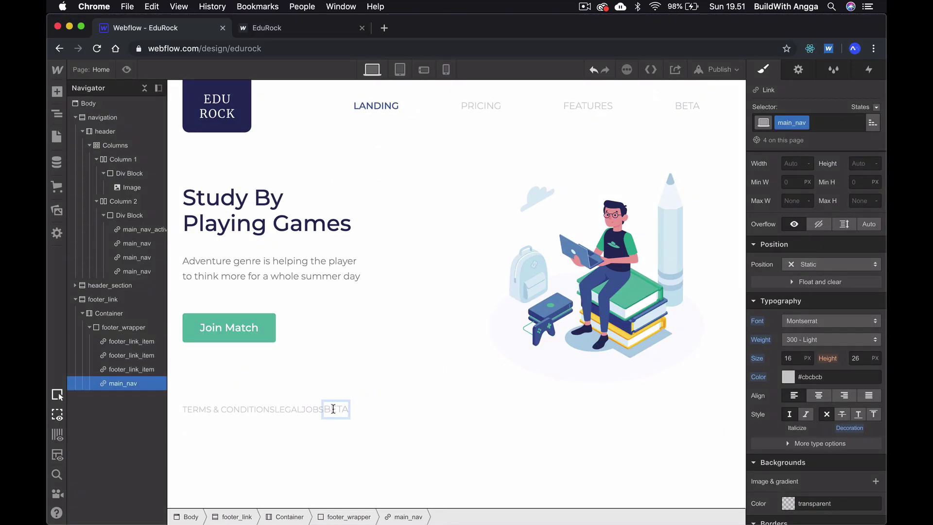
double_click(333, 409)
type("PRIVACY")
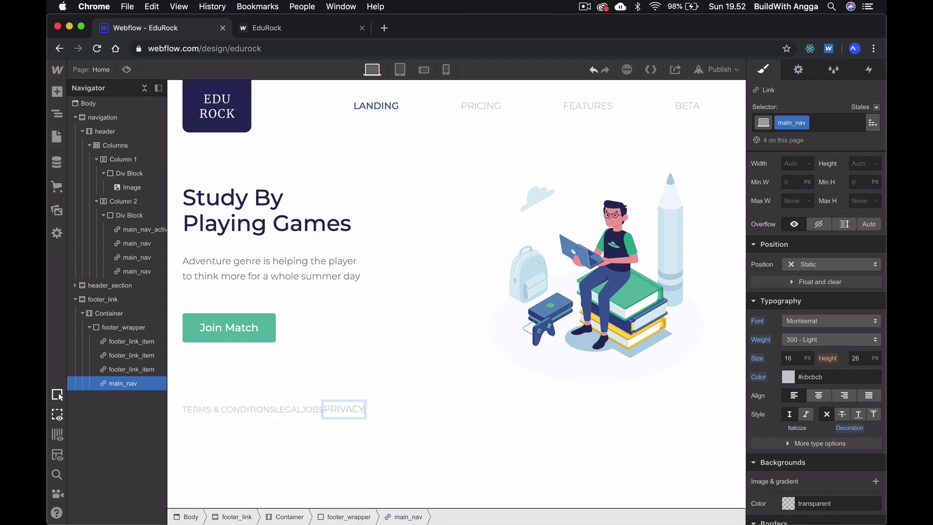
type(" & POLICY")
key("Escape")
left_click(833, 123)
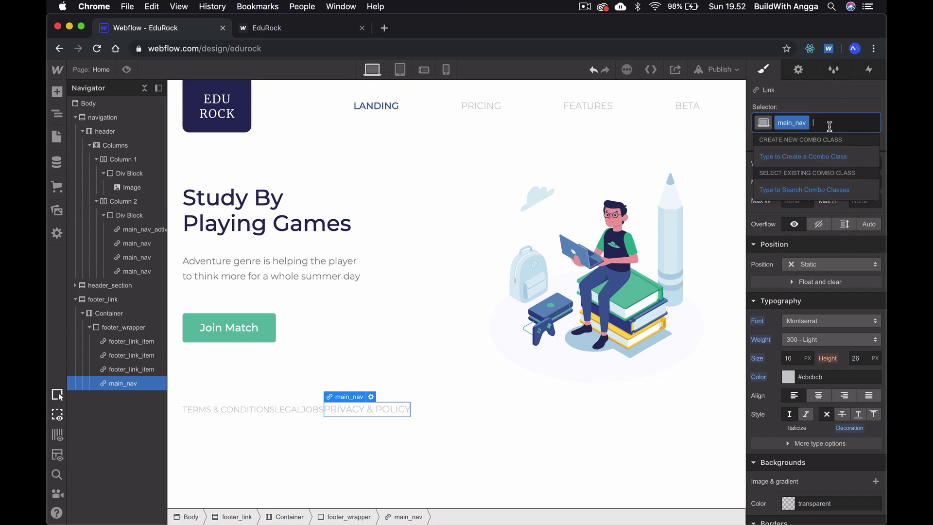
key("BackSpace")
type("FOOTER")
left_click(785, 201)
Duplicate the PRIVACY & POLICY link and rename the copy DEVELOPER.
left_click(454, 445)
left_click(362, 409)
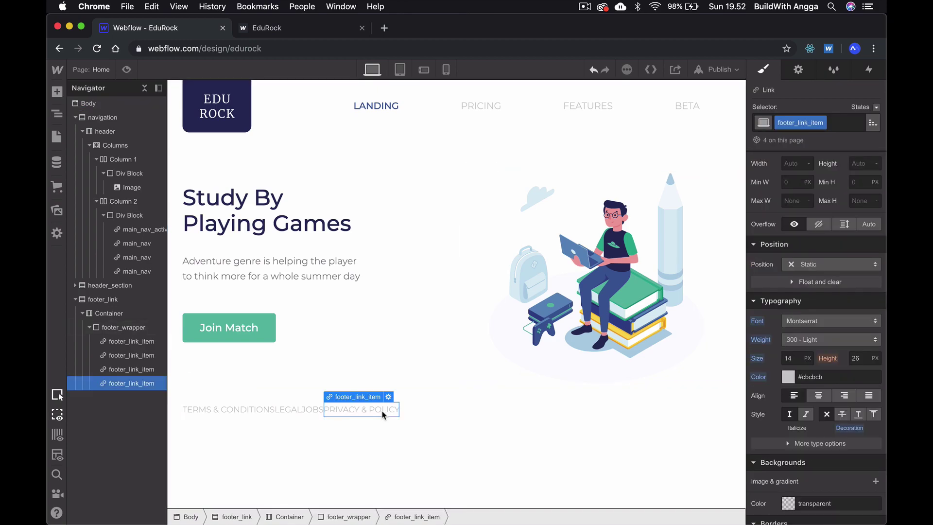
key("super+Tab")
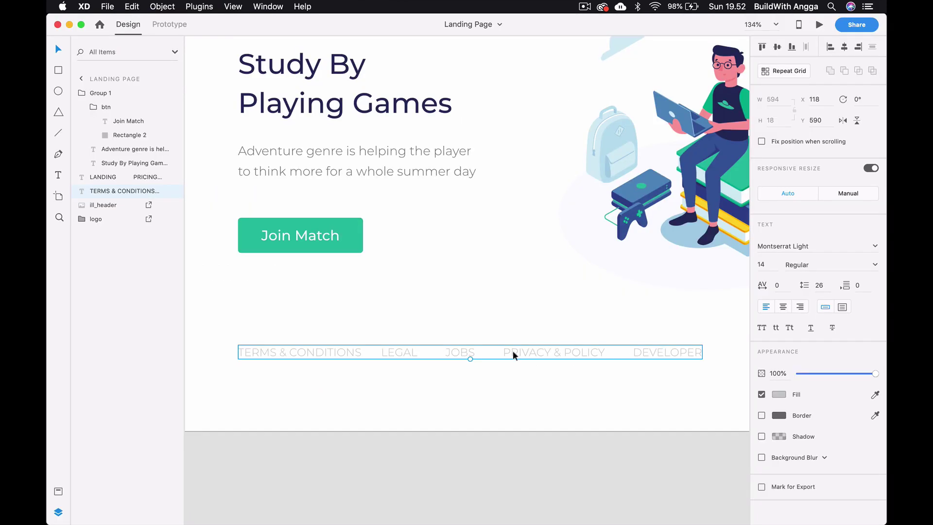
key("super+Tab")
key("super+d")
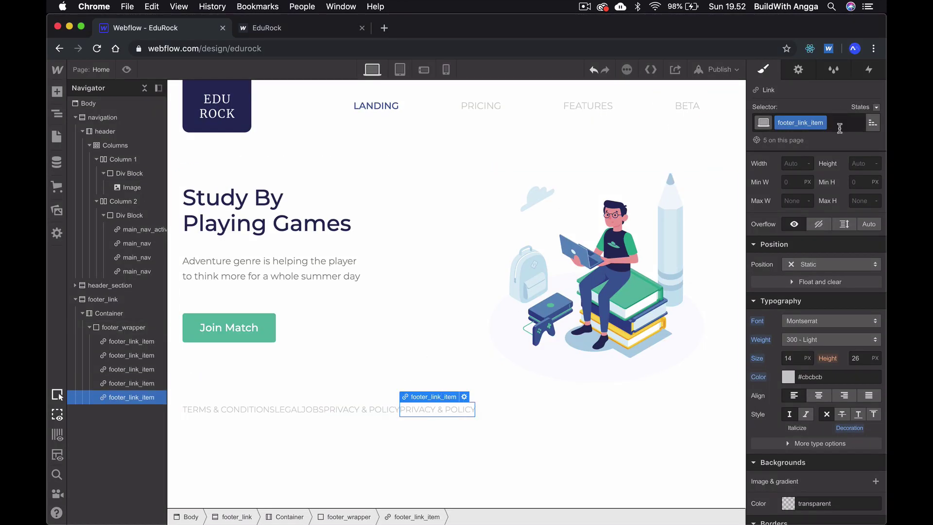
double_click(420, 410)
key("super+a")
type("DEVELOPER")
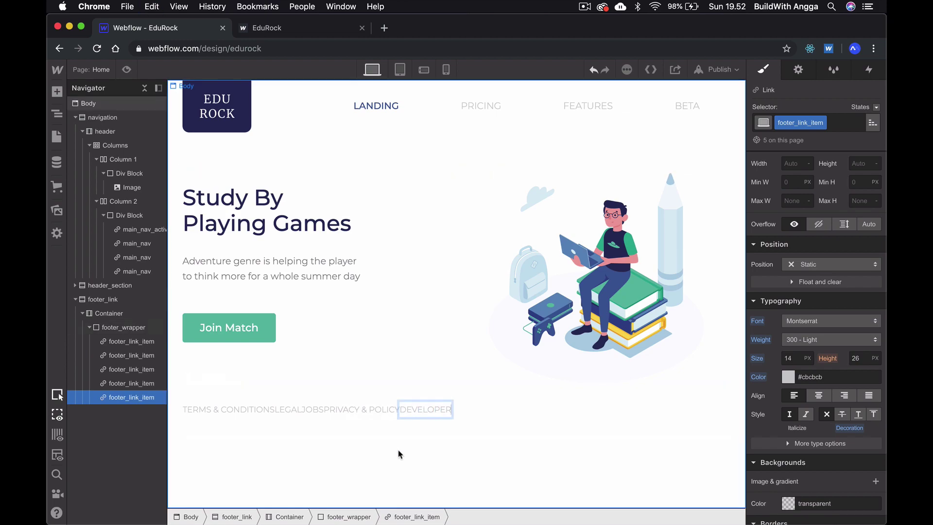
key("Escape")
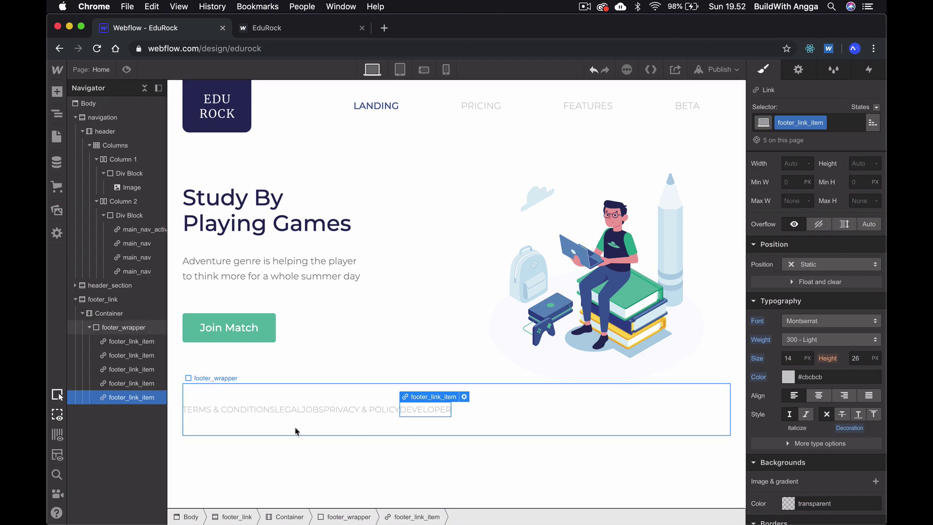
Select the TERMS & CONDITIONS footer link and compare the footer with the XD mockup.
left_click(214, 410)
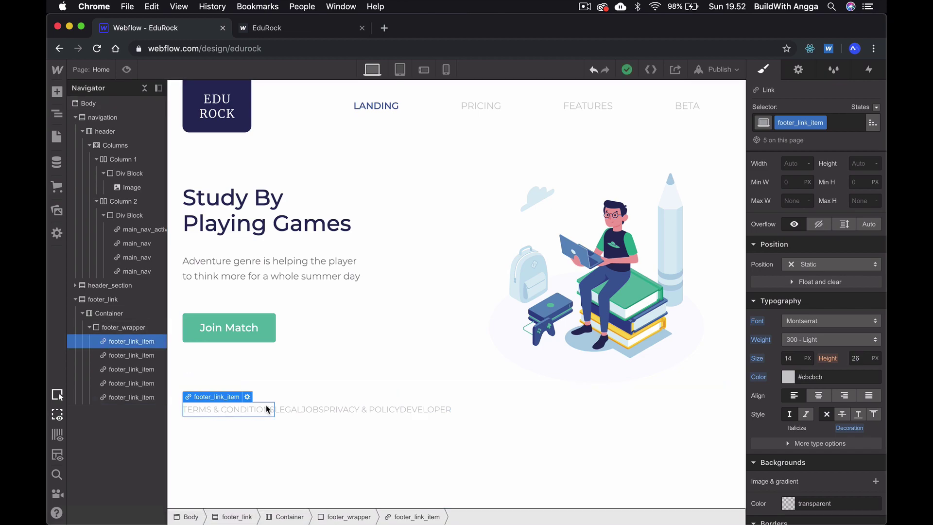
key("super+Tab")
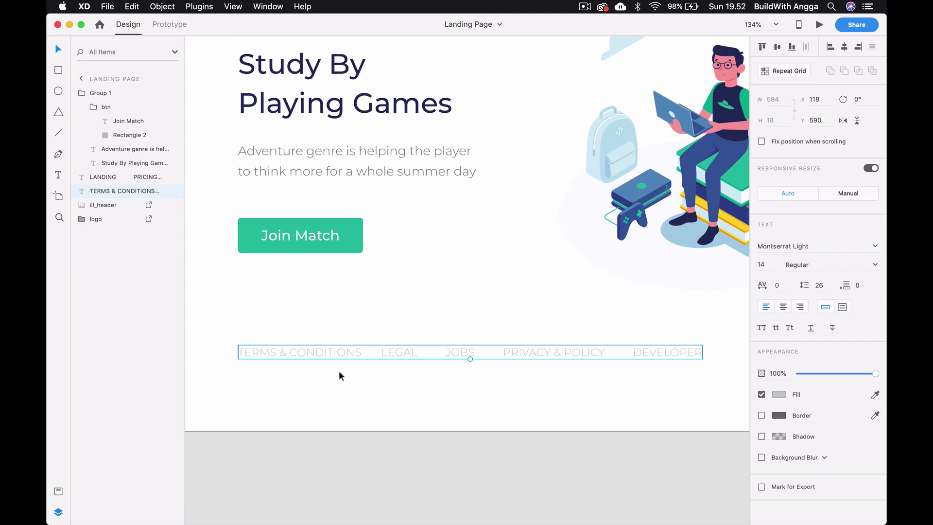
key("super+Tab")
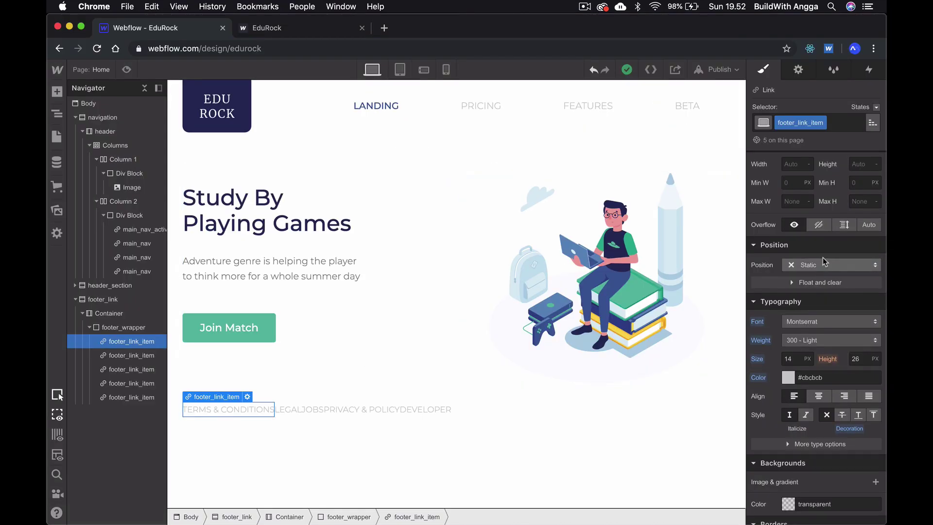
Give the footer links a 20 px right margin, then select footer_wrapper.
scroll(823, 262, "up", 5)
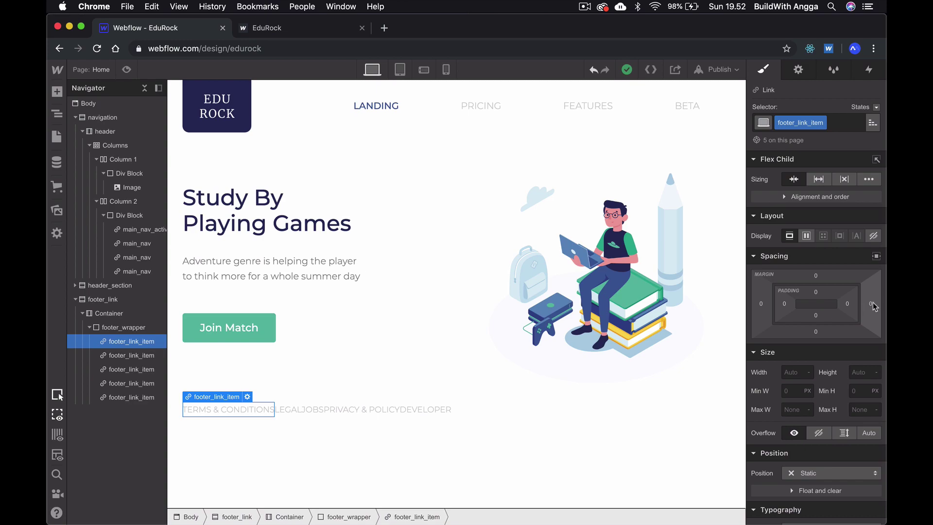
left_click(874, 305)
left_click(848, 342)
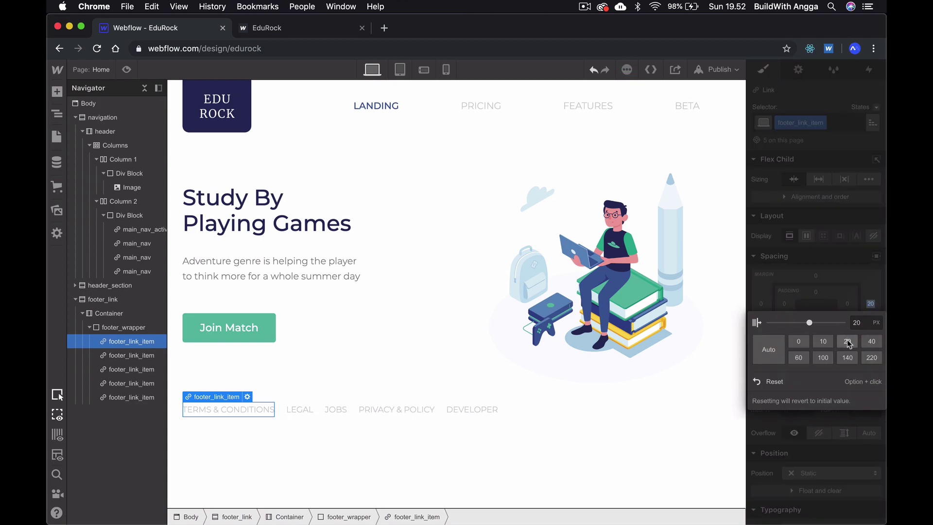
left_click(457, 477)
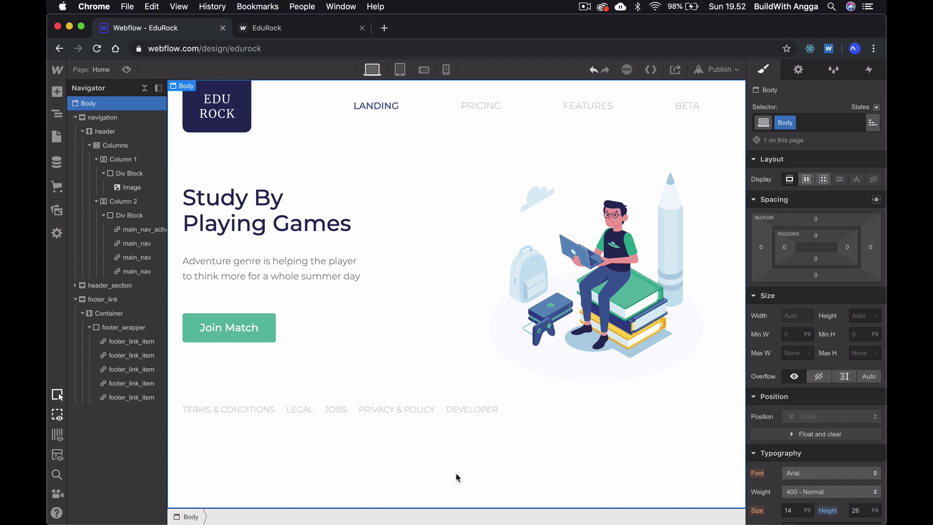
left_click(475, 402)
key("super+Tab")
Check the footer text spacing in the mockup, then clear footer_wrapper's 90 px height to Auto.
left_click(488, 400)
left_click(506, 353)
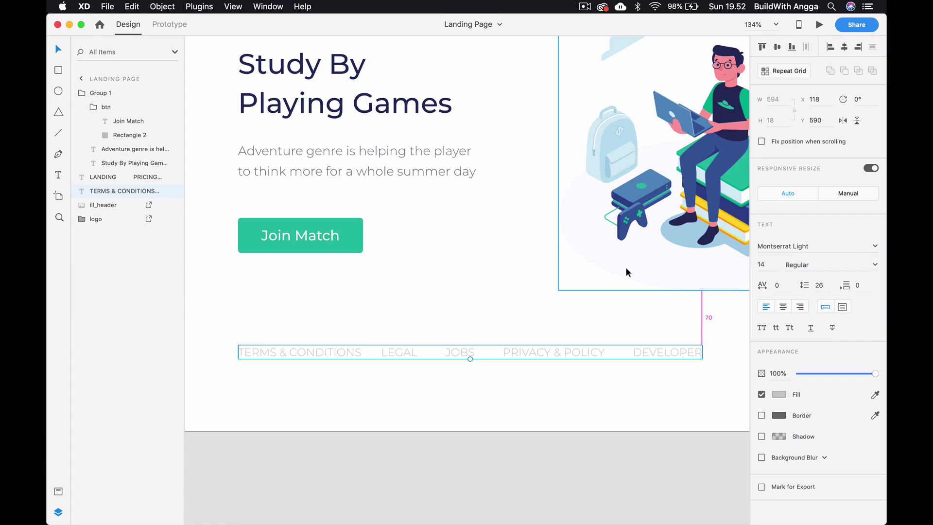
key("super+Tab")
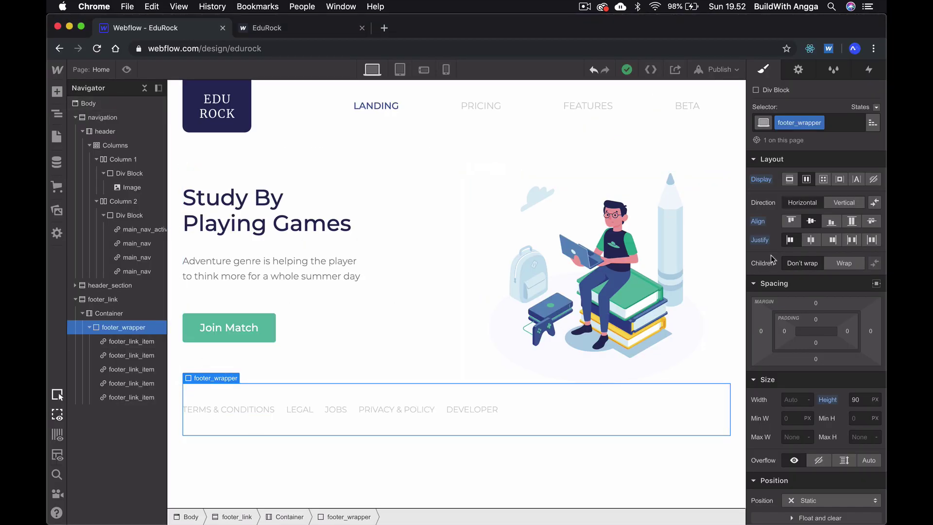
scroll(798, 370, "down", 3)
left_click(864, 342)
key("BackSpace")
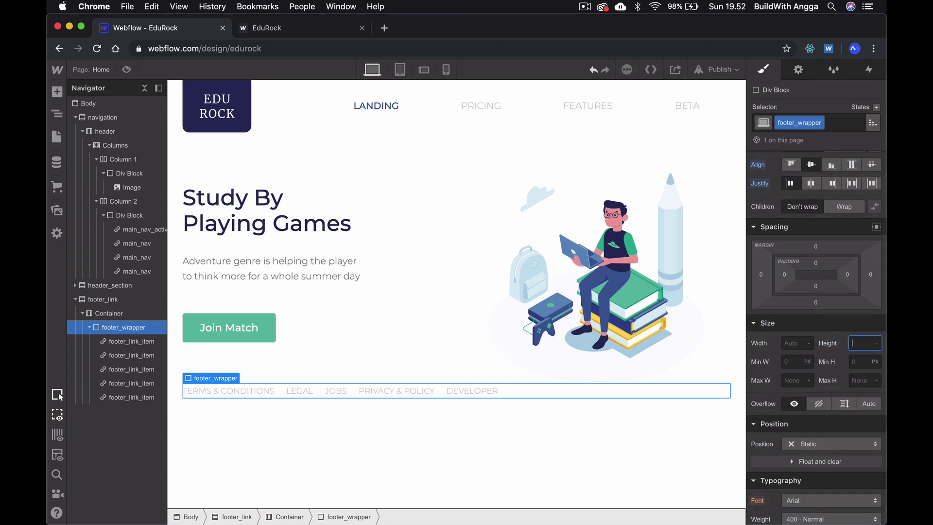
scroll(849, 328, "up", 3)
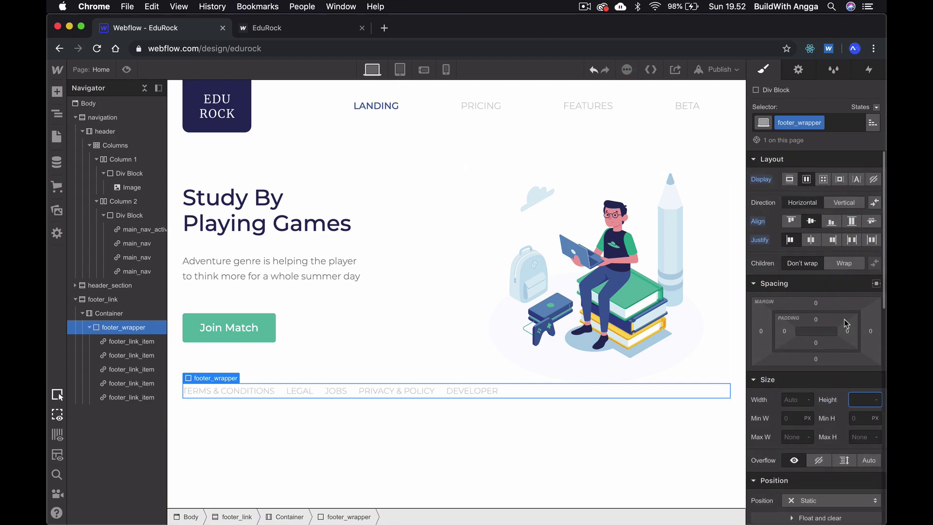
key("Return")
Give footer_wrapper a 70 px top margin.
left_click(818, 303)
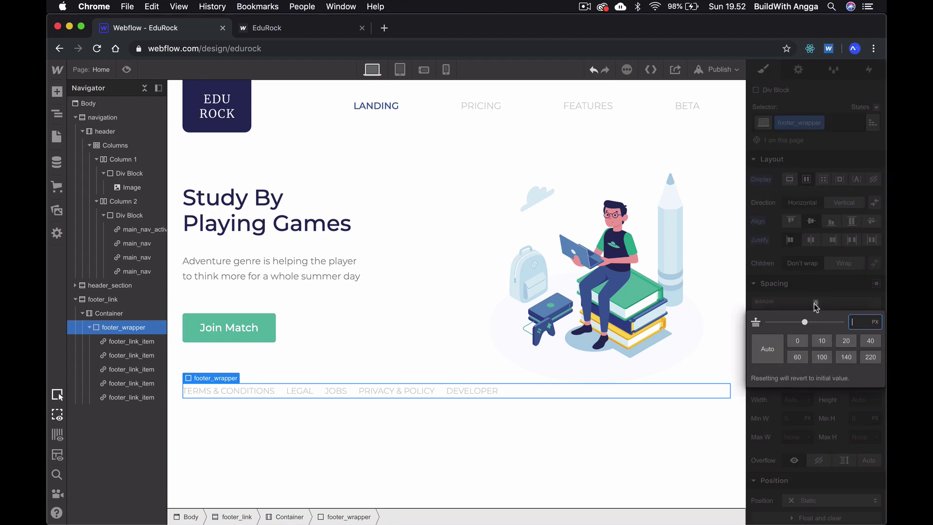
type("70")
key("Return")
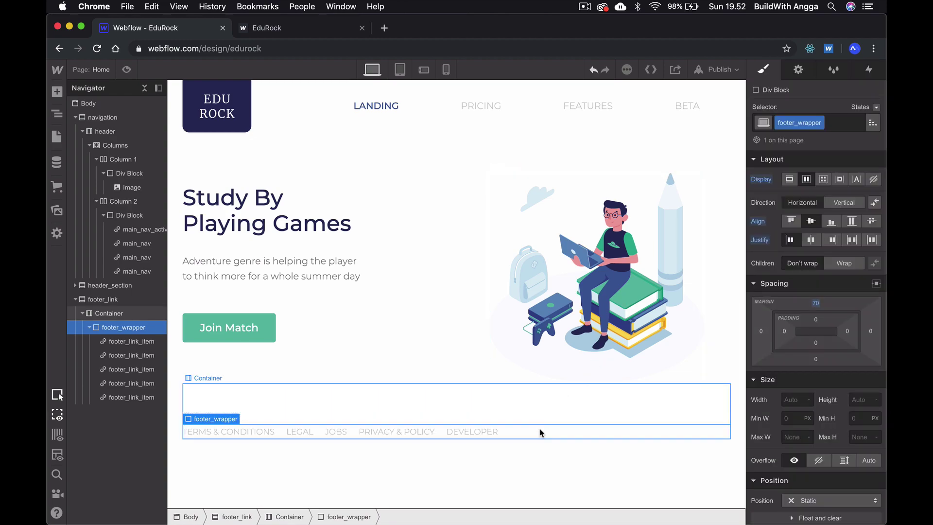
Republish the site to the selected domain and reload the live EduRock tab.
left_click(479, 469)
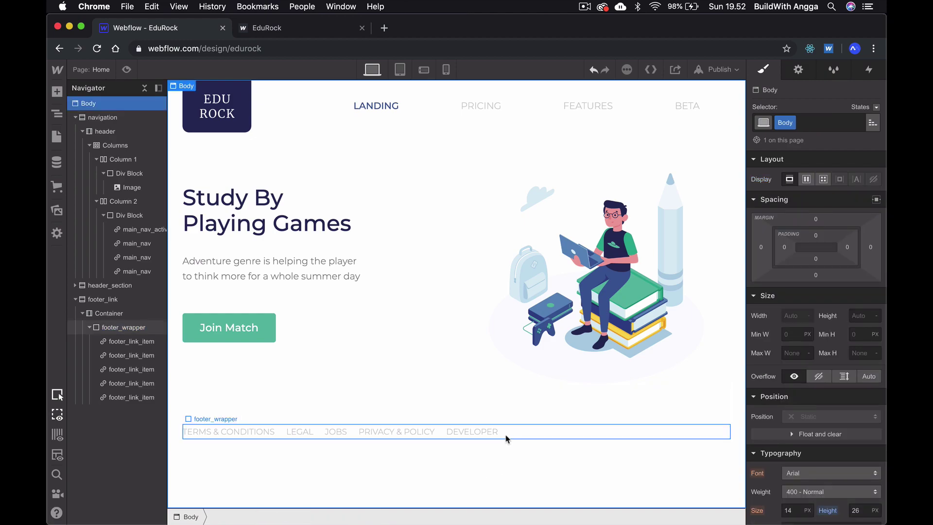
left_click(718, 69)
left_click(612, 187)
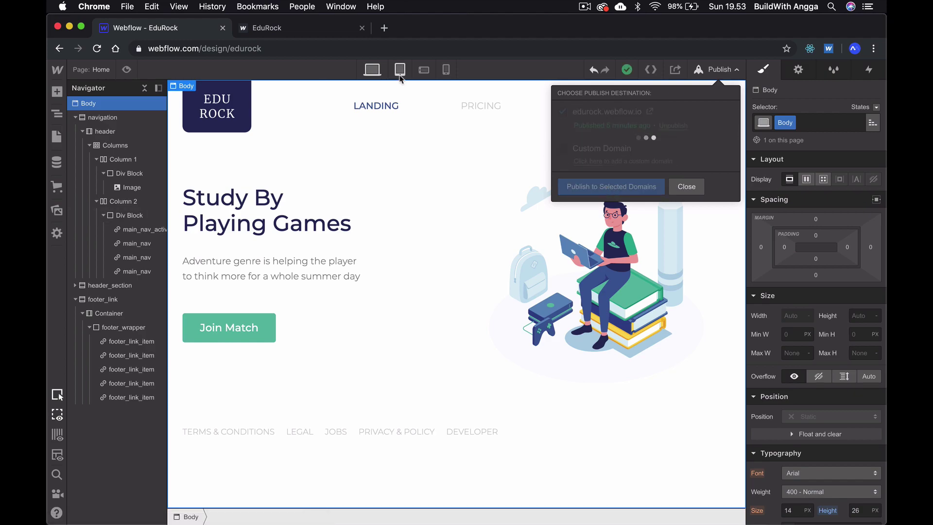
left_click(288, 32)
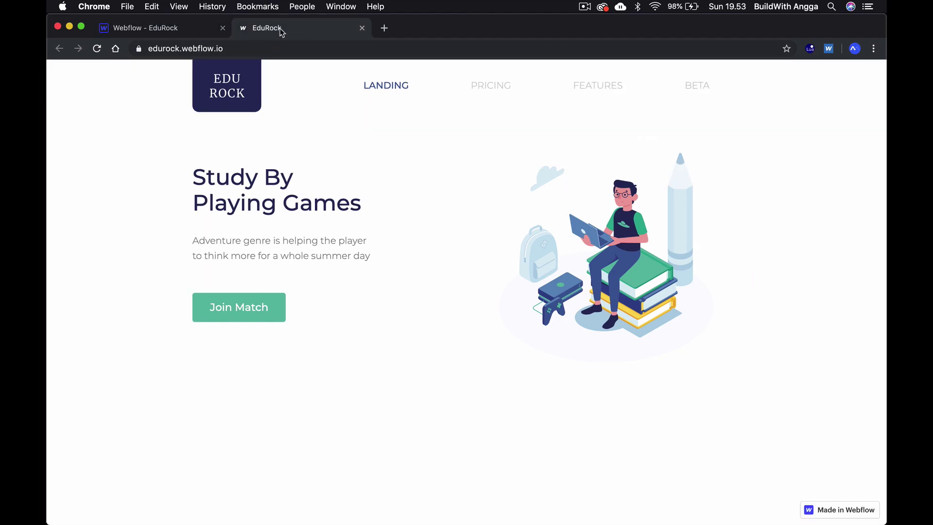
left_click(96, 48)
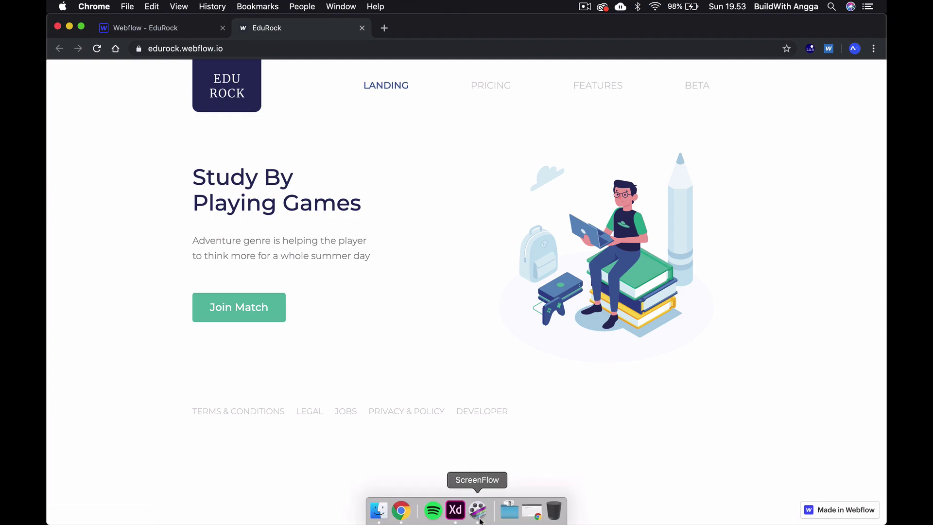
Zoom the XD mockup to fit the whole Landing Page and select the hero and footer groups.
left_click(455, 519)
left_click(460, 440)
key("super+0")
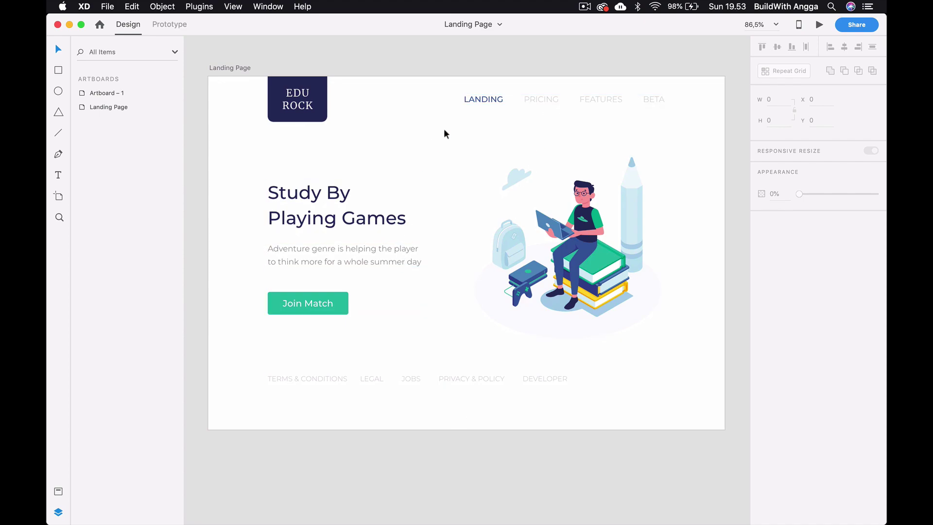
left_click(312, 304)
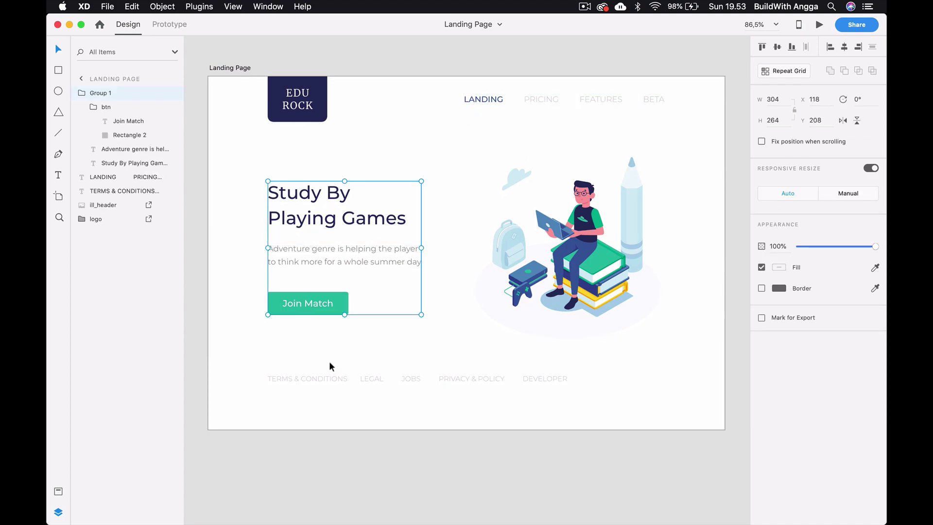
left_click(328, 384)
left_click(322, 466)
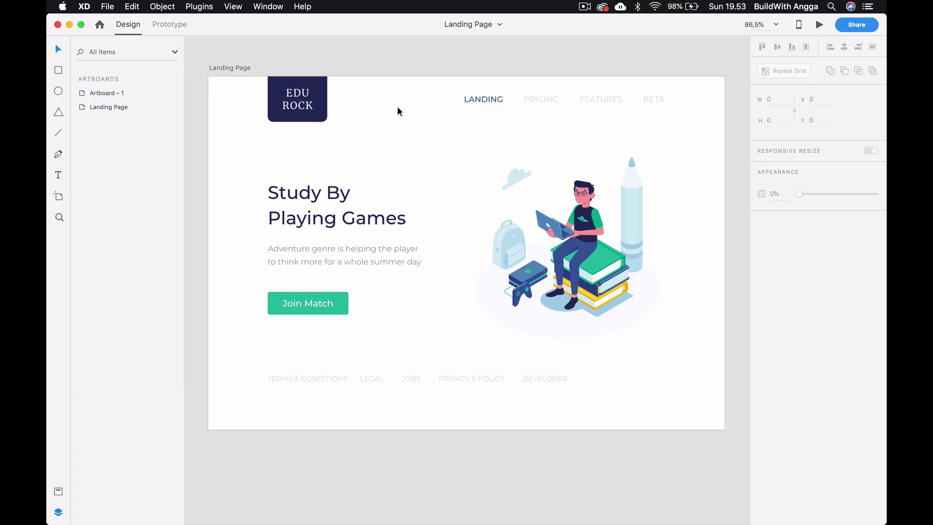
Inspect the navigation and footer link text, the hero group and the Join Match button.
left_click(492, 98)
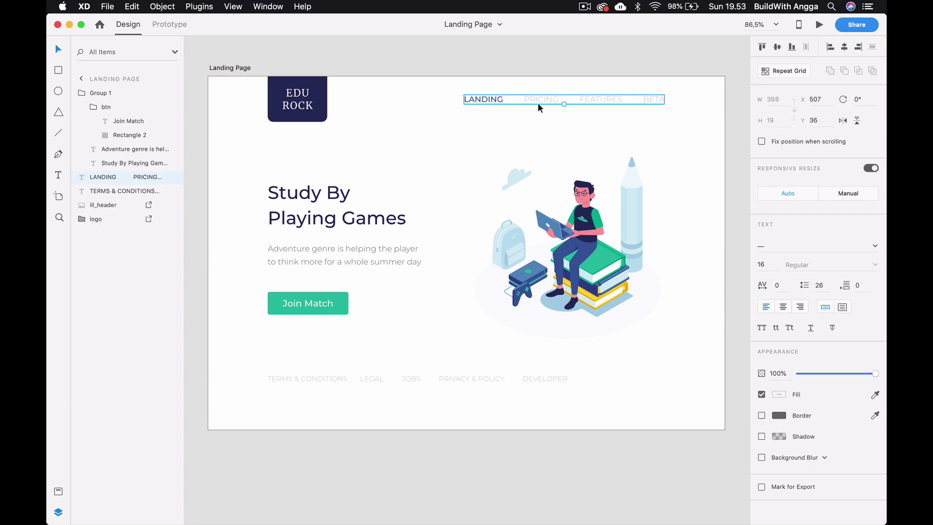
left_click(403, 382)
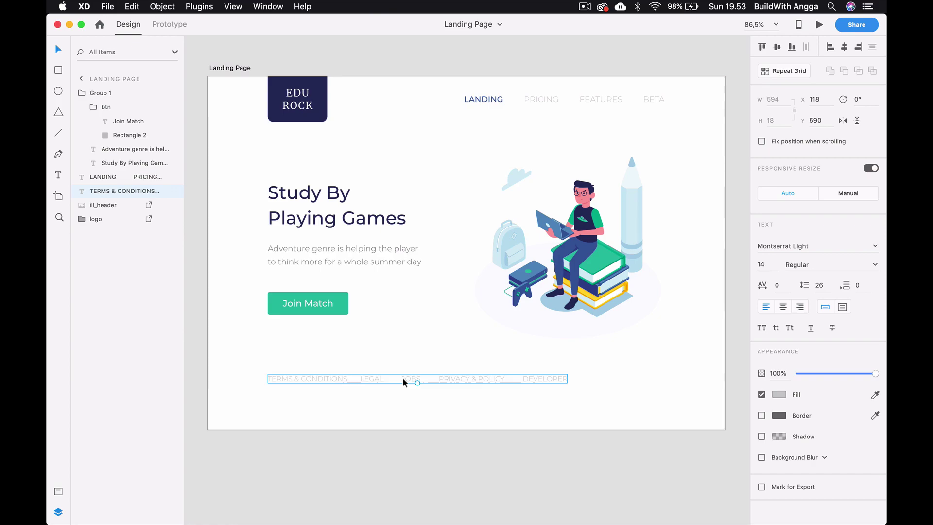
left_click(530, 100)
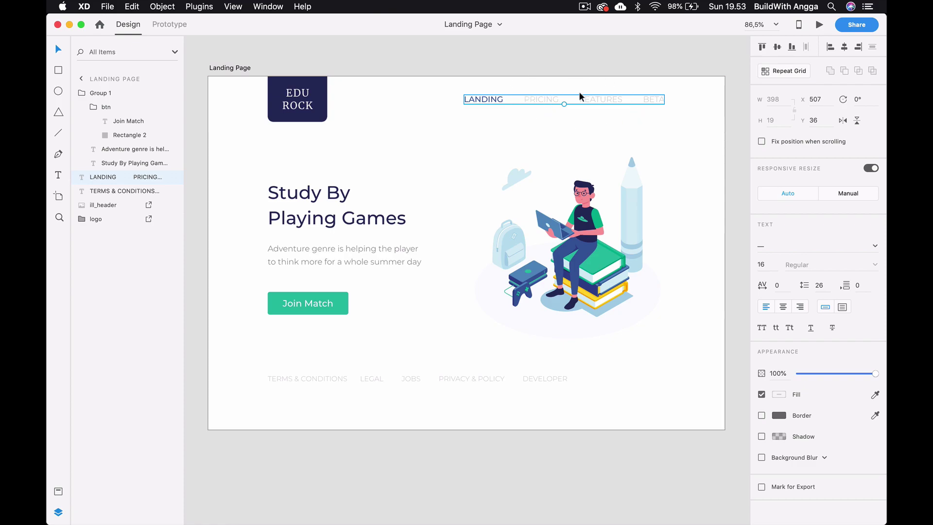
left_click(375, 382)
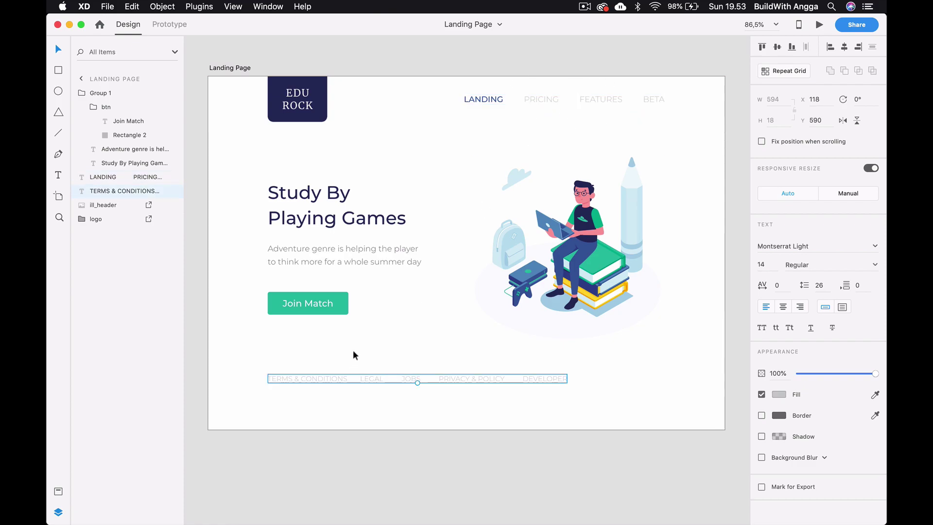
left_click(375, 347)
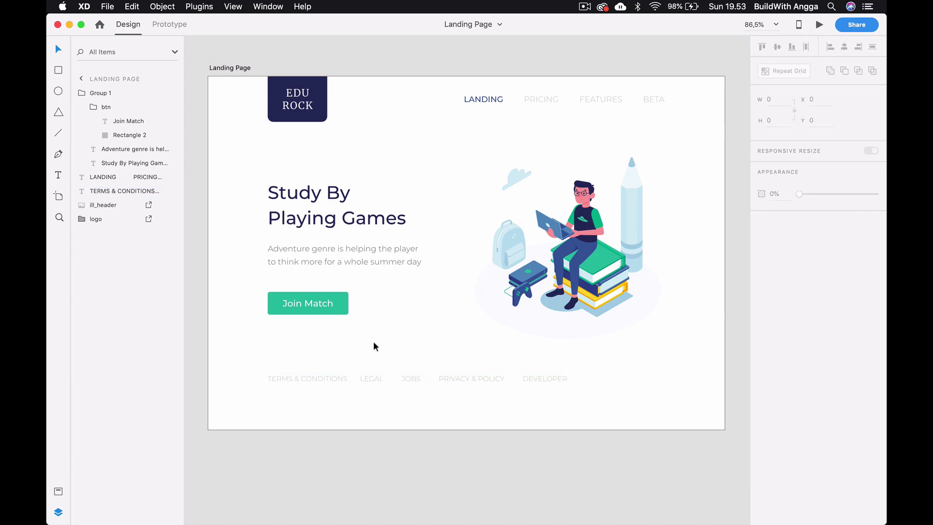
left_click(343, 303)
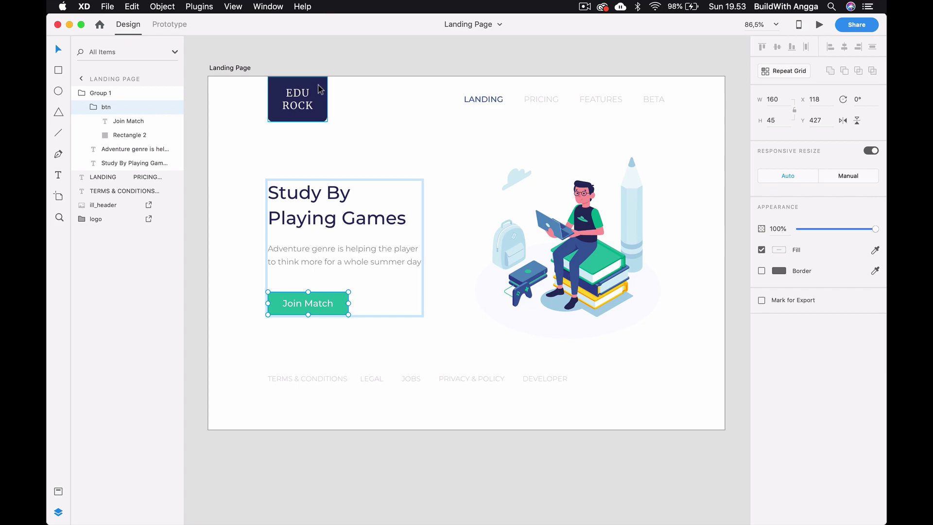
left_click(343, 131)
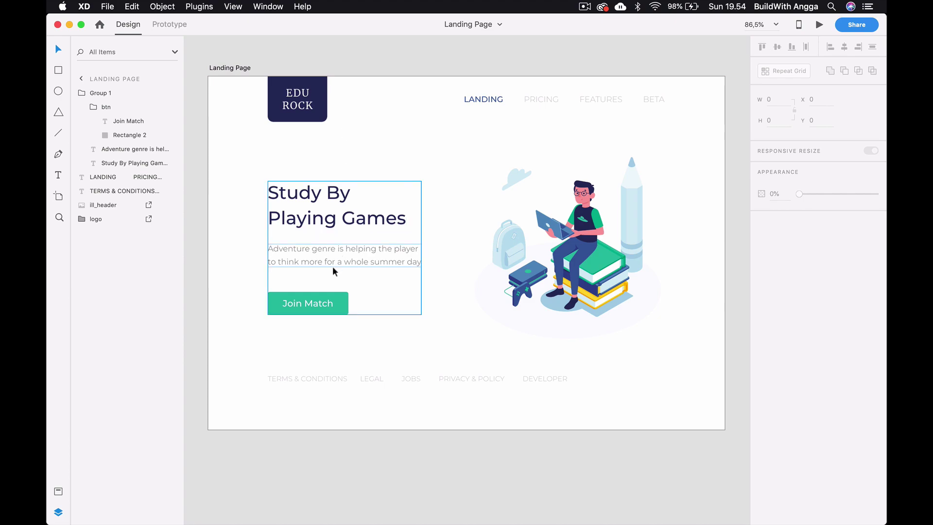
double_click(334, 302)
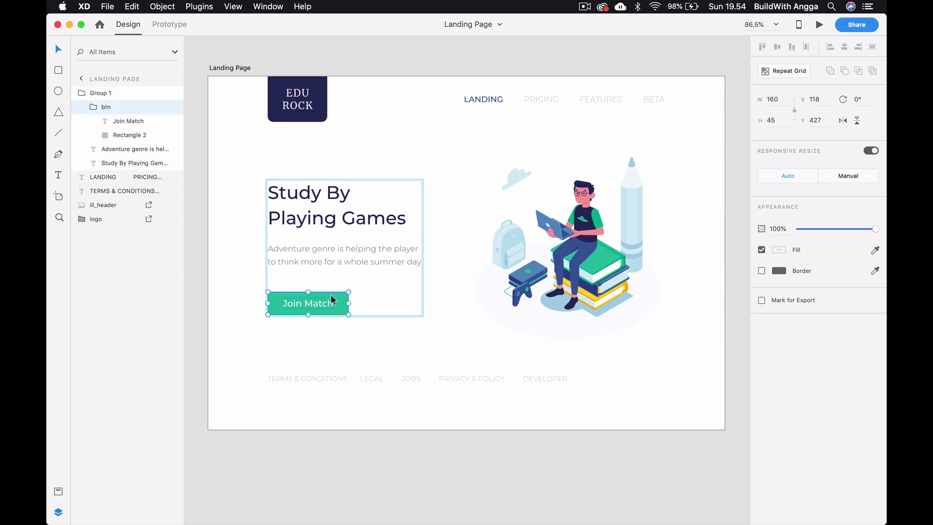
Clear the XD selection and switch to Chrome showing edurock.webflow.io.
left_click(357, 344)
key("super+Tab")
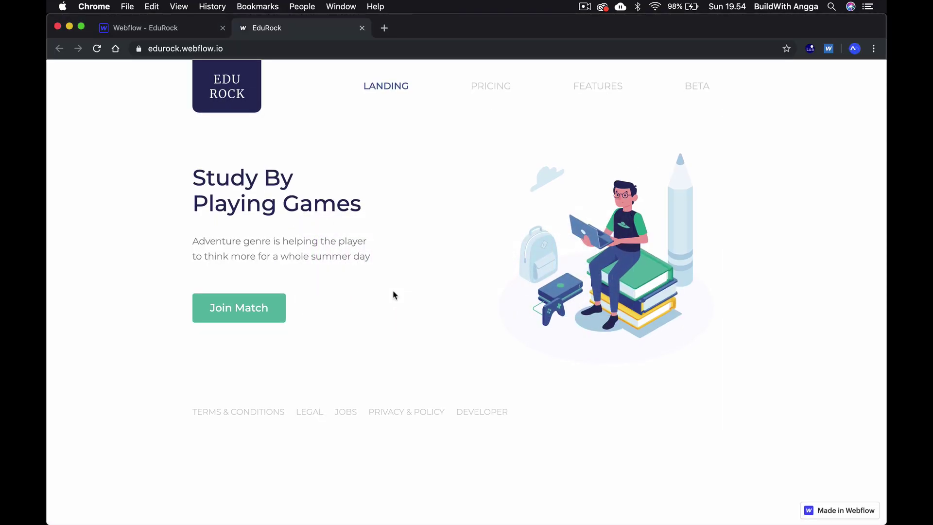